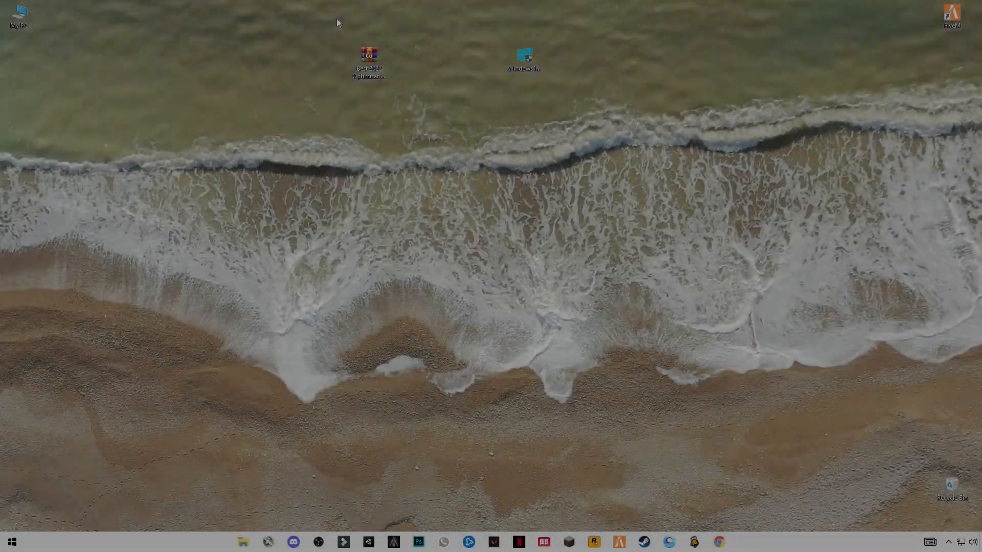
# - Extract the Best 2022 Optimization Pack archive onto the desktop via Extract Here
pyautogui.moveTo(350, 31); pyautogui.dragTo(320, 74)
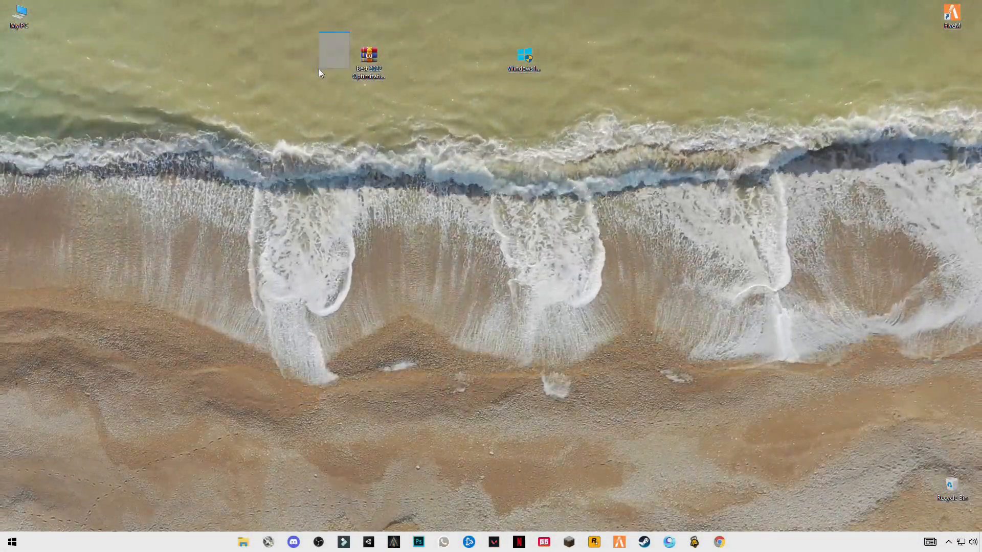
pyautogui.click(369, 63)
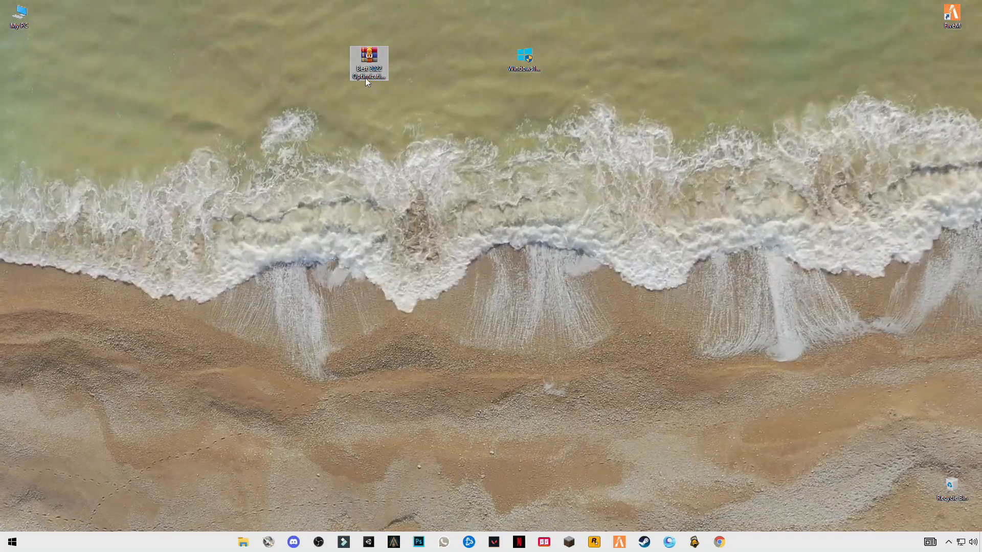
pyautogui.rightClick(367, 77)
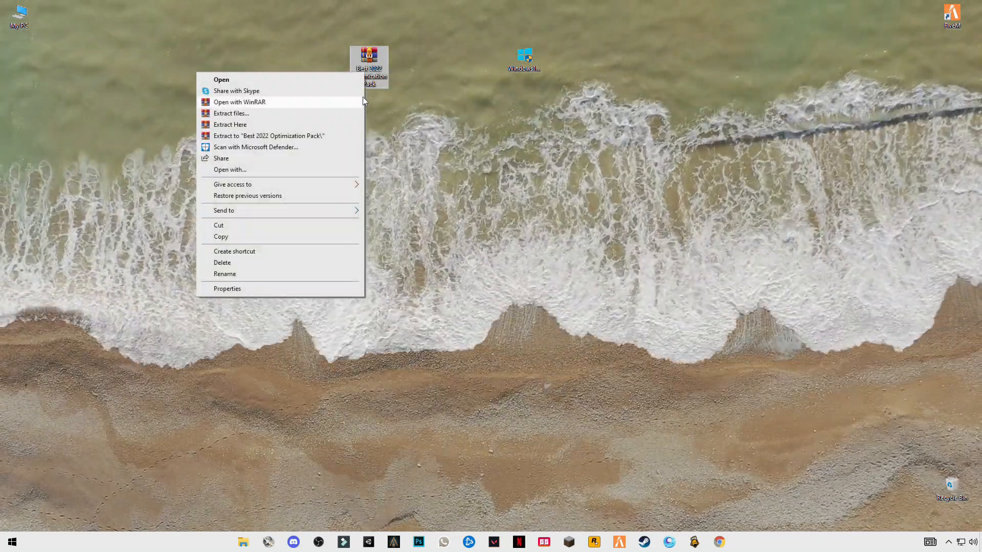
pyautogui.click(230, 125)
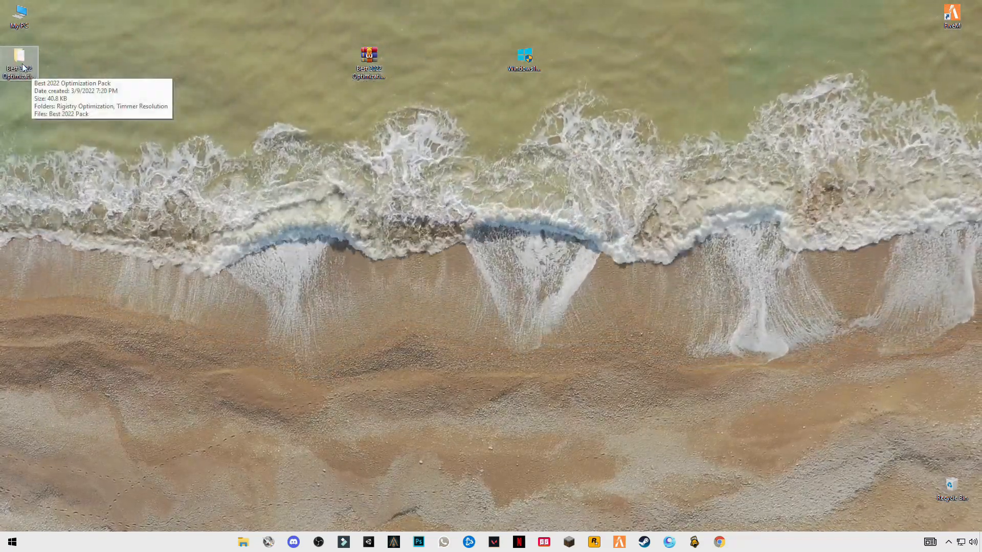
# - Merge the CPU Speed Boost .reg file from Rigistry Optimization into the registry
pyautogui.doubleClick(25, 68)
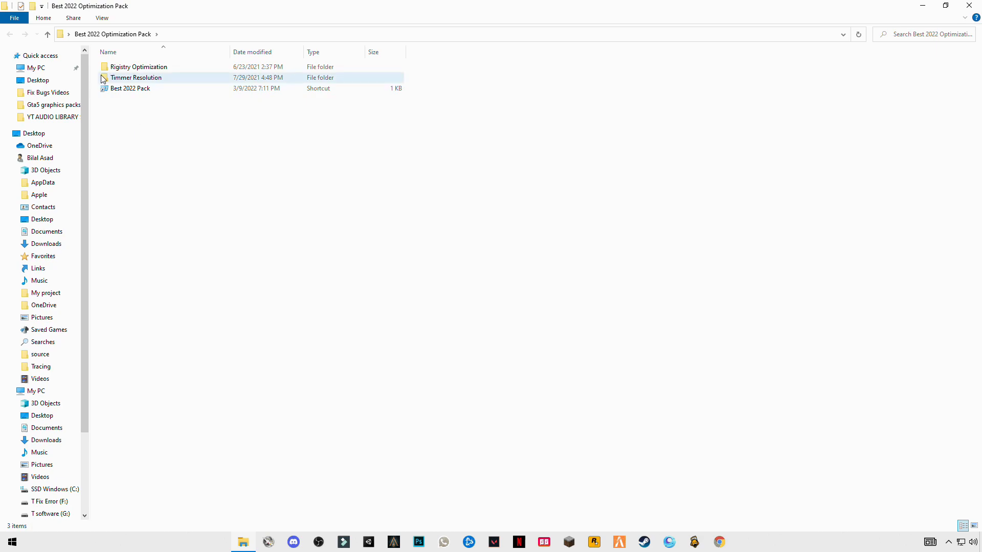
pyautogui.doubleClick(134, 66)
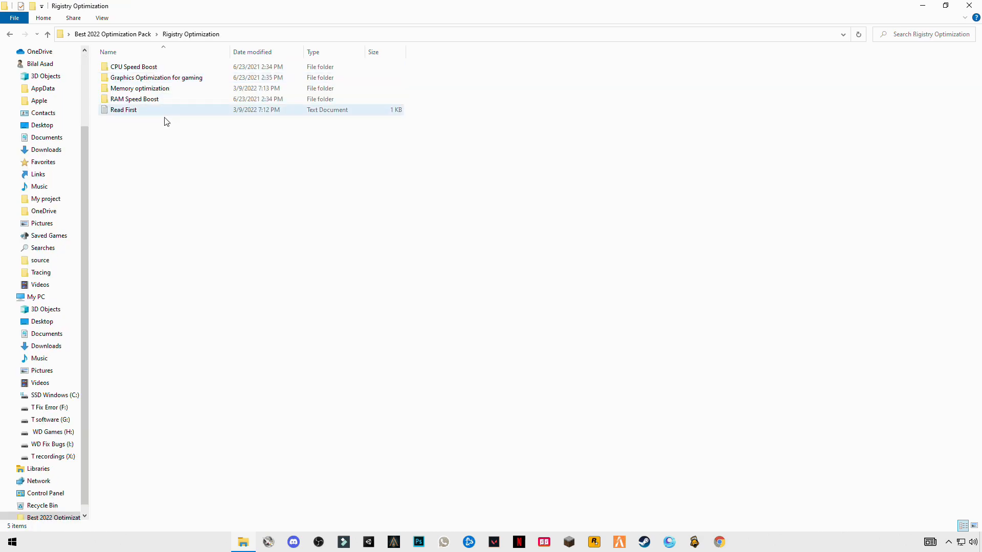
pyautogui.doubleClick(134, 67)
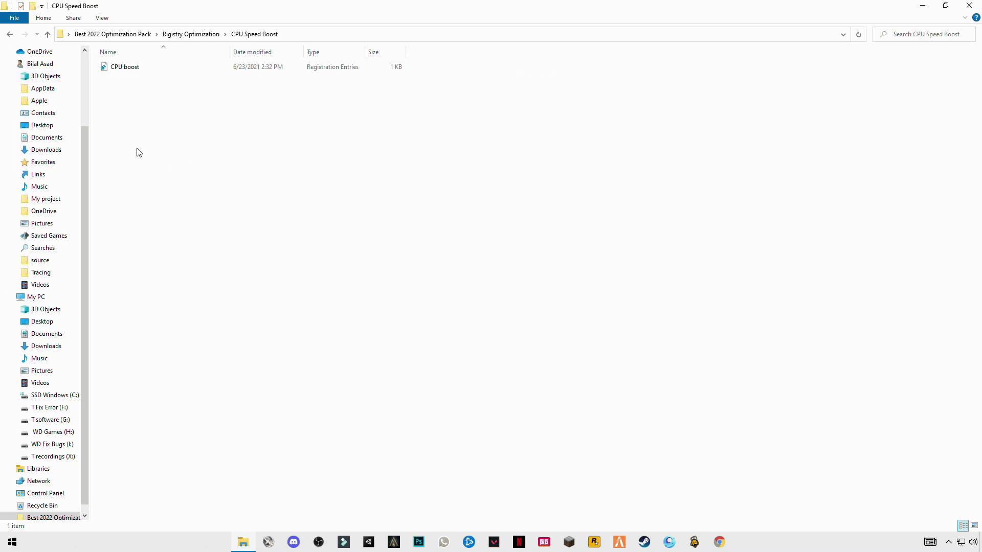
pyautogui.doubleClick(124, 67)
pyautogui.click(438, 336)
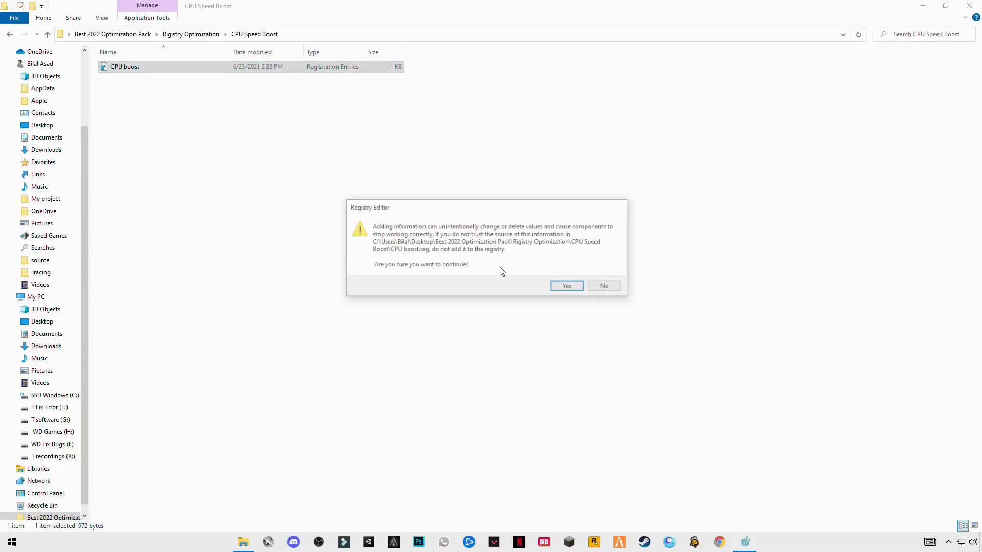
pyautogui.click(567, 286)
pyautogui.click(601, 269)
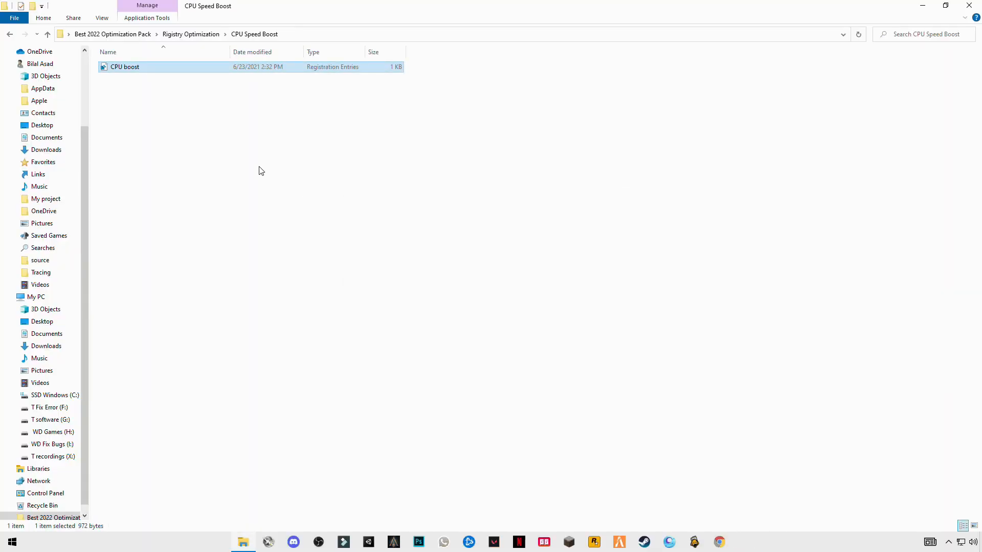
pyautogui.click(9, 34)
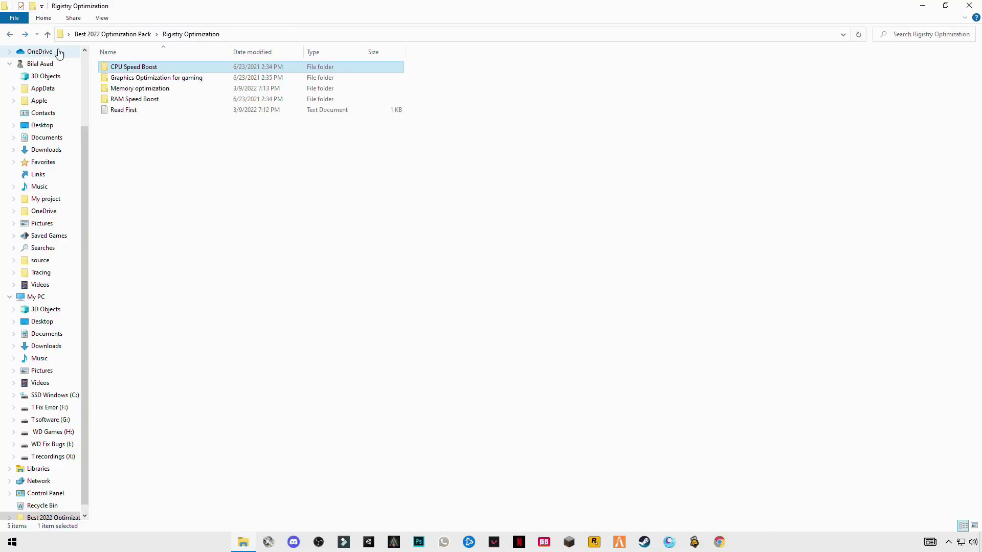
# - Merge the Graphics Optimization for gaming .reg file into the registry
pyautogui.doubleClick(146, 77)
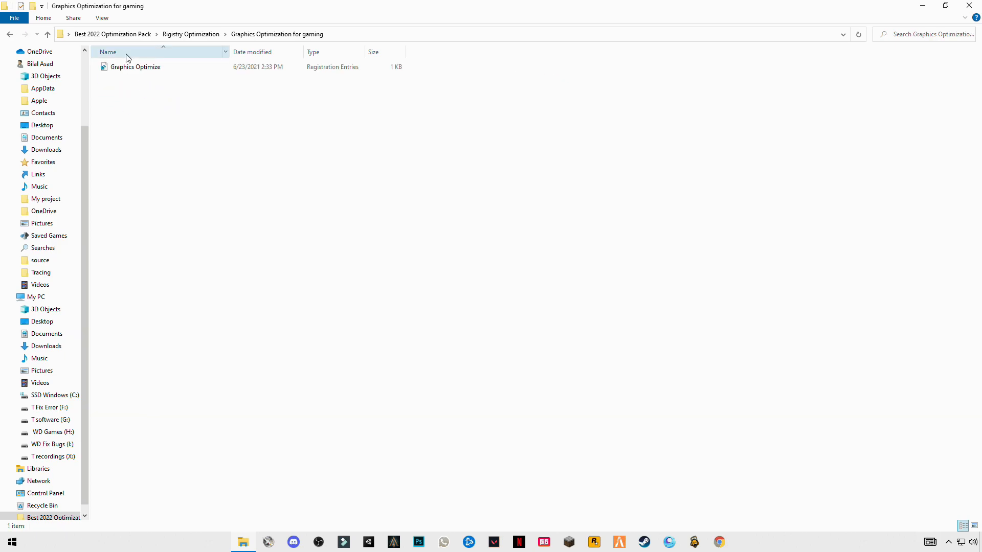
pyautogui.doubleClick(136, 67)
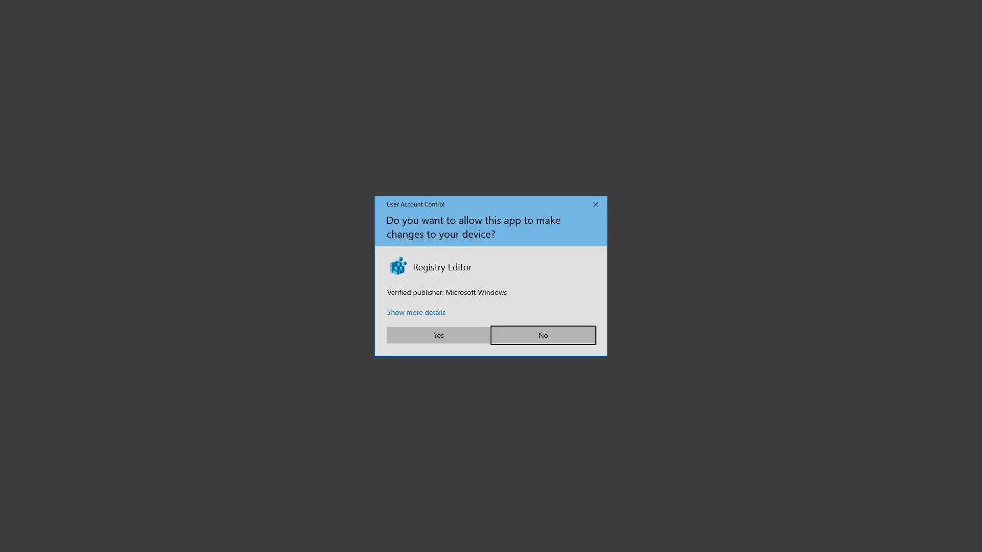
pyautogui.click(439, 335)
pyautogui.click(570, 282)
pyautogui.click(600, 274)
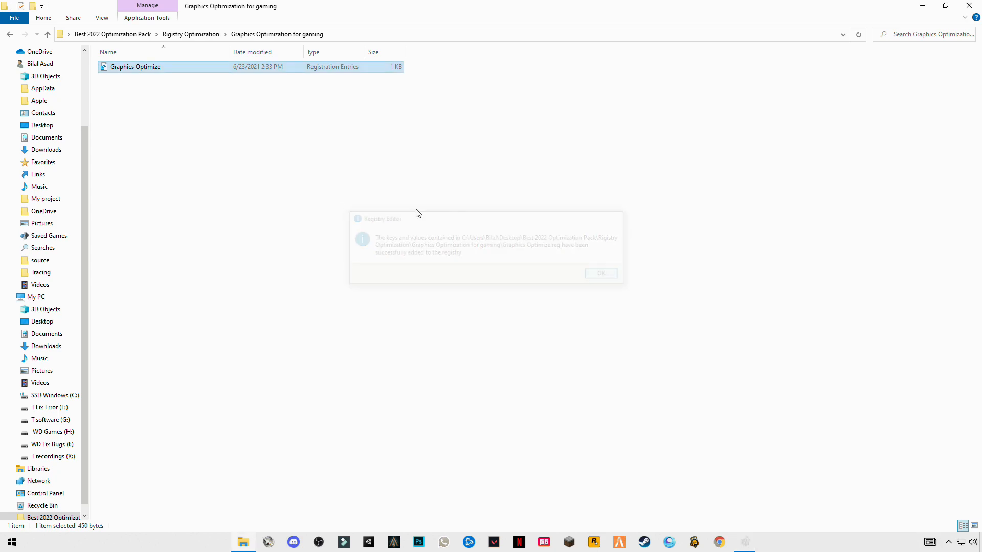
pyautogui.click(9, 34)
# - Merge the Memory optimization .reg file into the registry
pyautogui.doubleClick(143, 83)
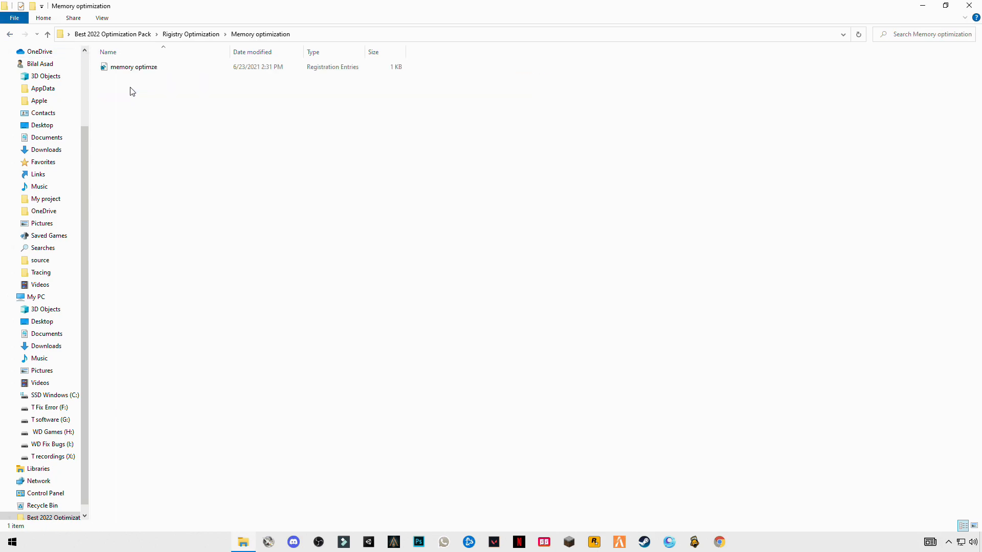
pyautogui.doubleClick(135, 67)
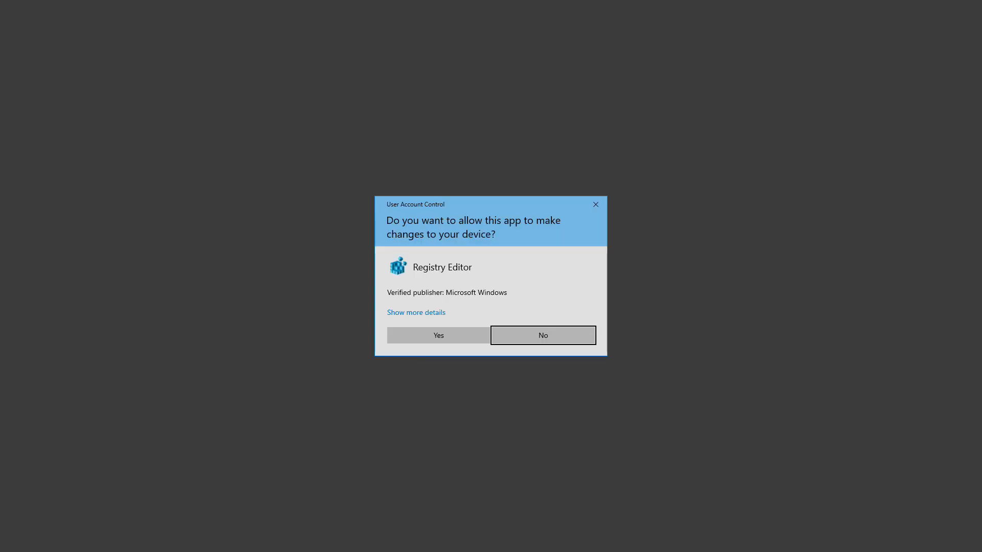
pyautogui.click(438, 335)
pyautogui.click(558, 289)
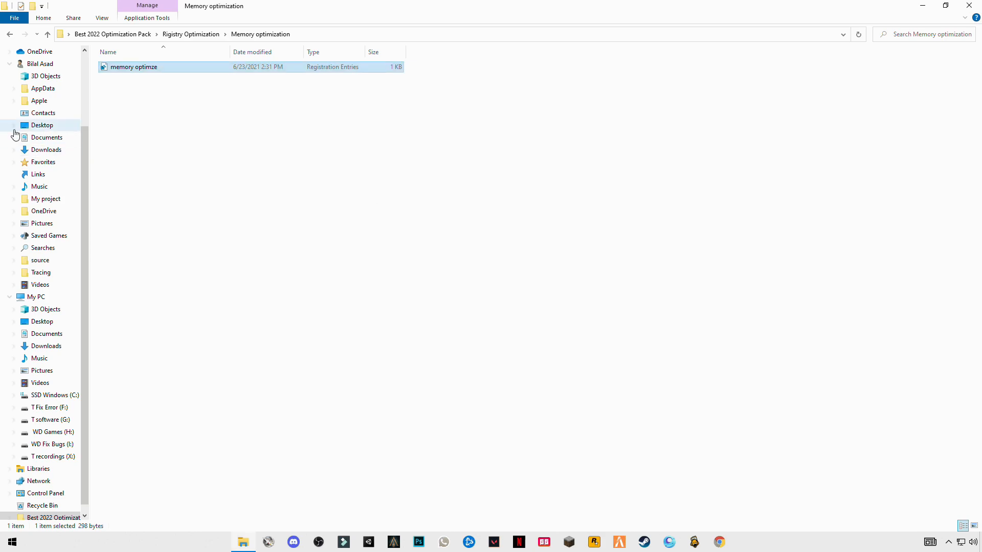
pyautogui.click(9, 34)
# - Merge the RAM Speed Boost .reg file into the registry and return to the pack folder
pyautogui.doubleClick(138, 99)
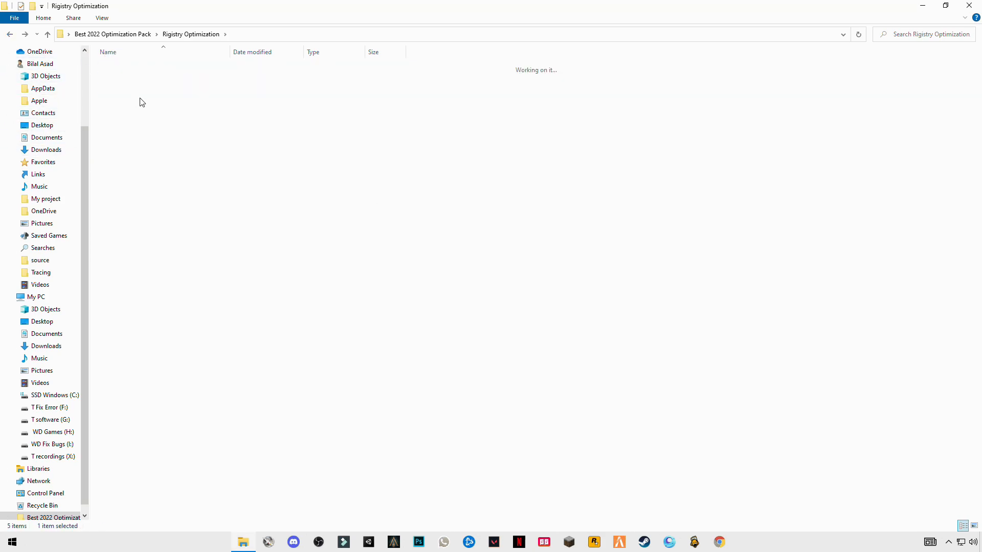
pyautogui.doubleClick(125, 67)
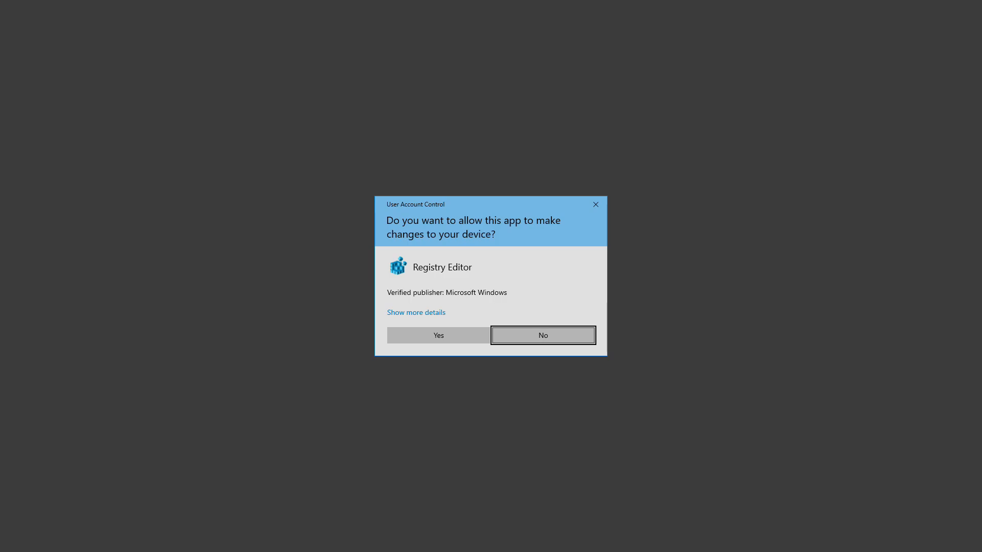
pyautogui.click(438, 335)
pyautogui.click(568, 286)
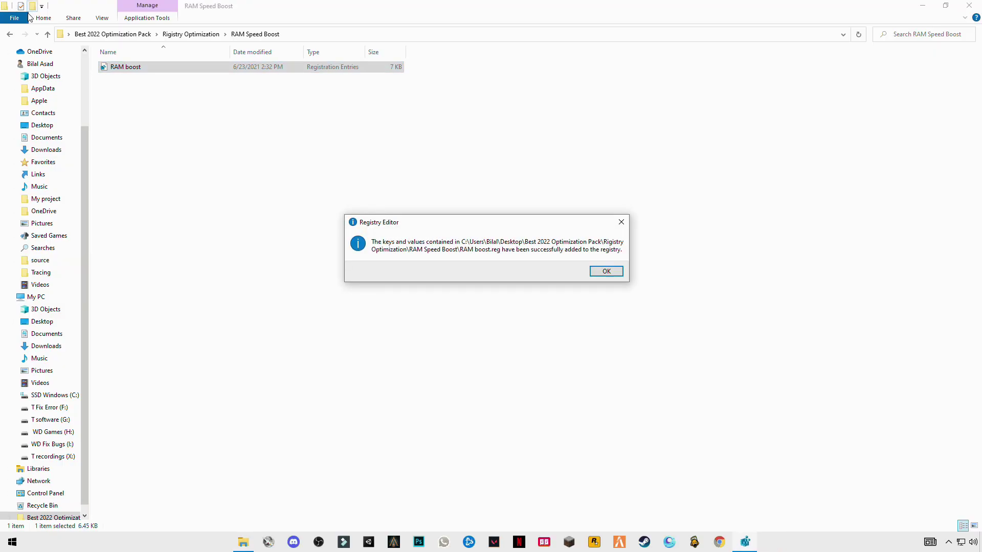
pyautogui.click(610, 272)
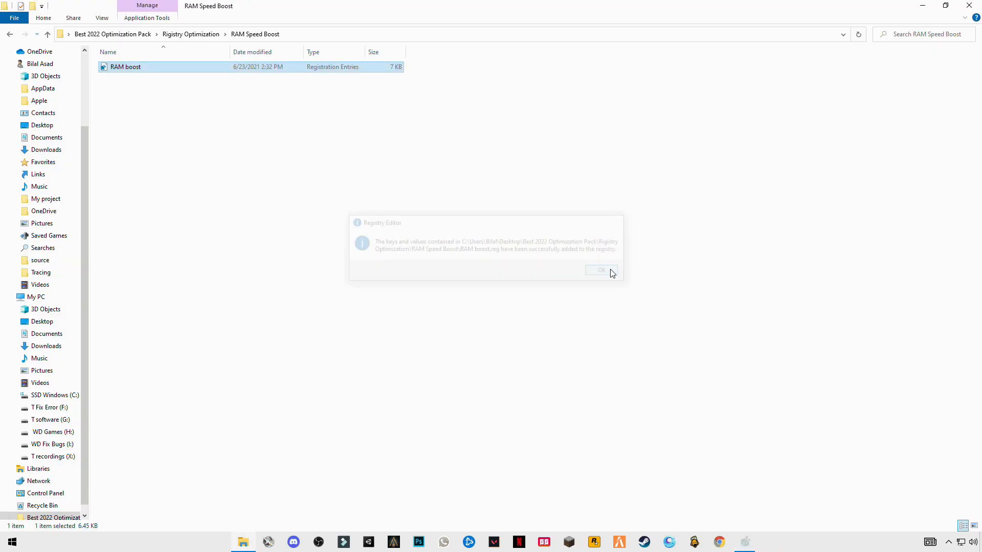
pyautogui.click(10, 34)
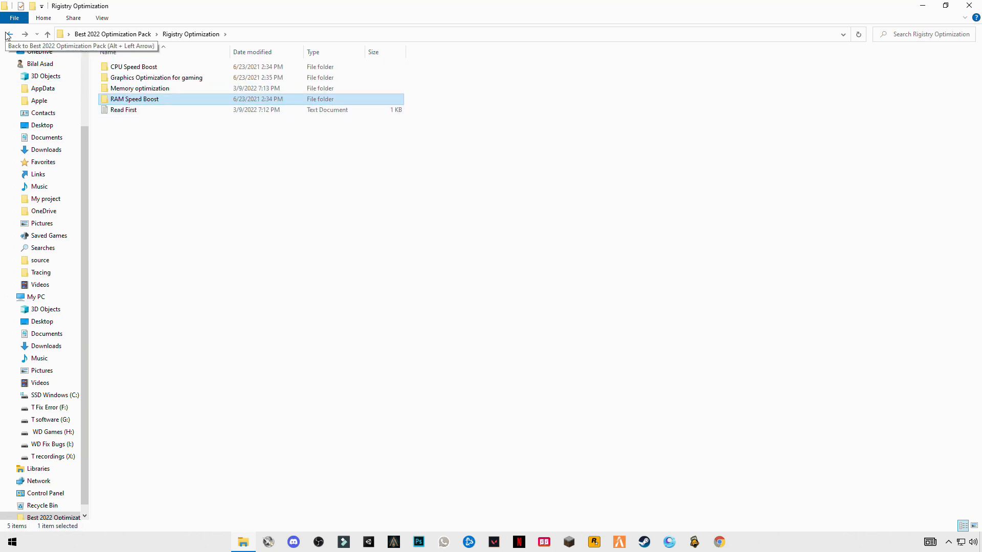
# - Open the 'cmd code for timer resolution' text file from the Timmer Resolution folder
pyautogui.click(9, 35)
pyautogui.click(133, 79)
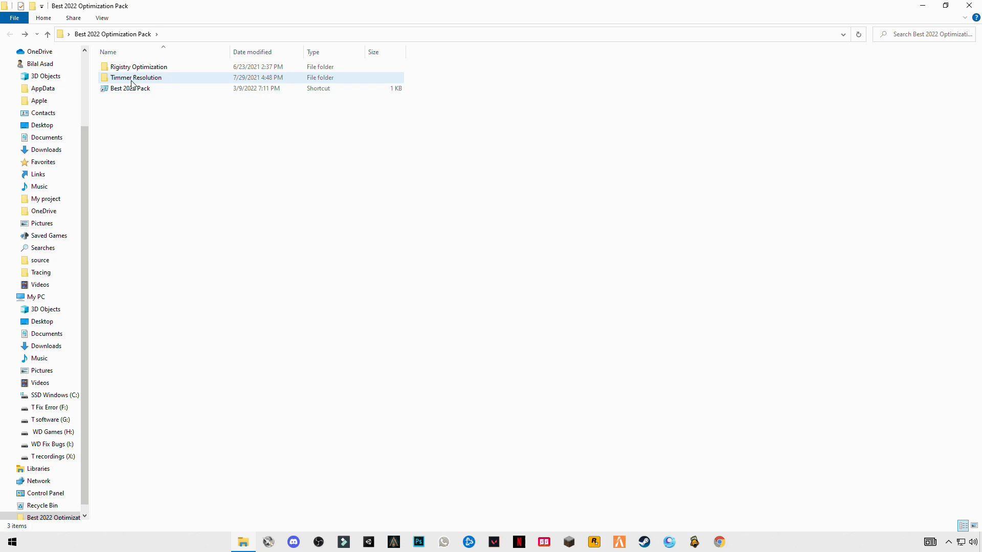
pyautogui.doubleClick(132, 78)
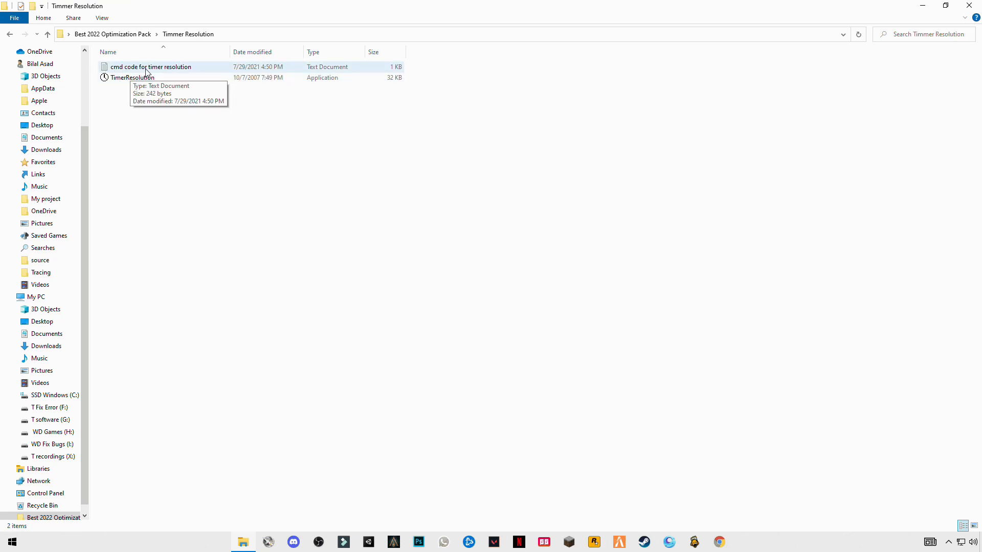
pyautogui.doubleClick(151, 67)
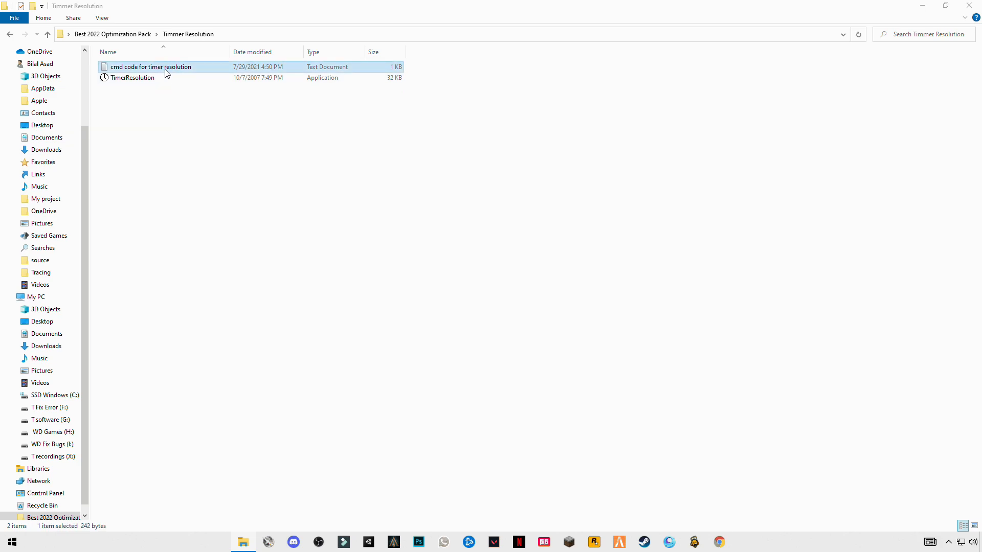
# - Copy the three bcdedit command lines from the Notepad notes
pyautogui.moveTo(540, 228); pyautogui.dragTo(360, 134)
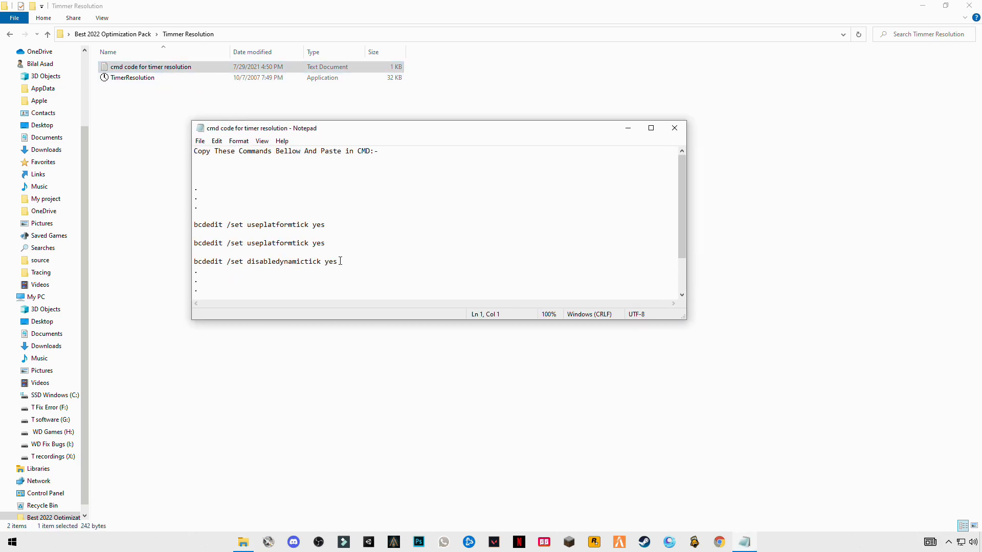
pyautogui.moveTo(343, 262); pyautogui.dragTo(194, 225)
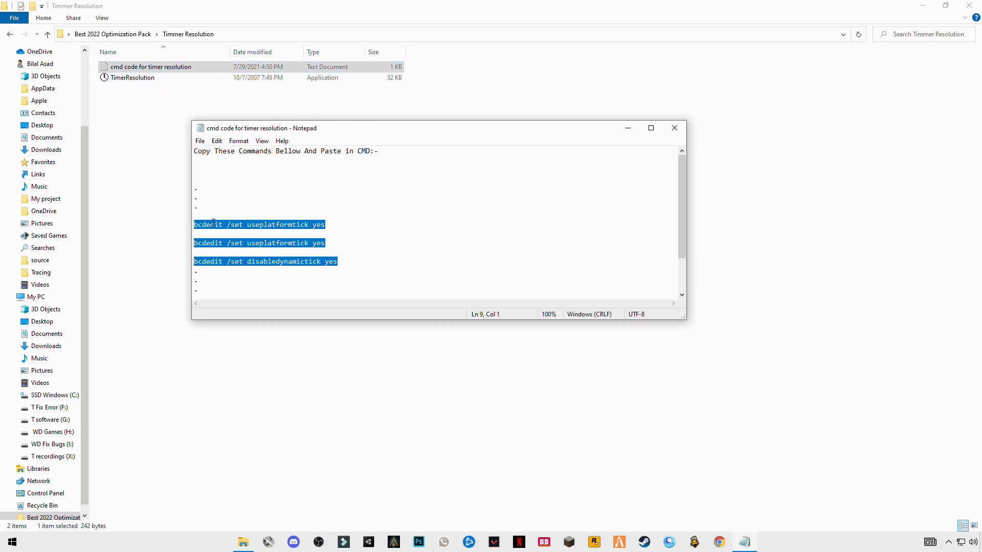
pyautogui.rightClick(81, 222)
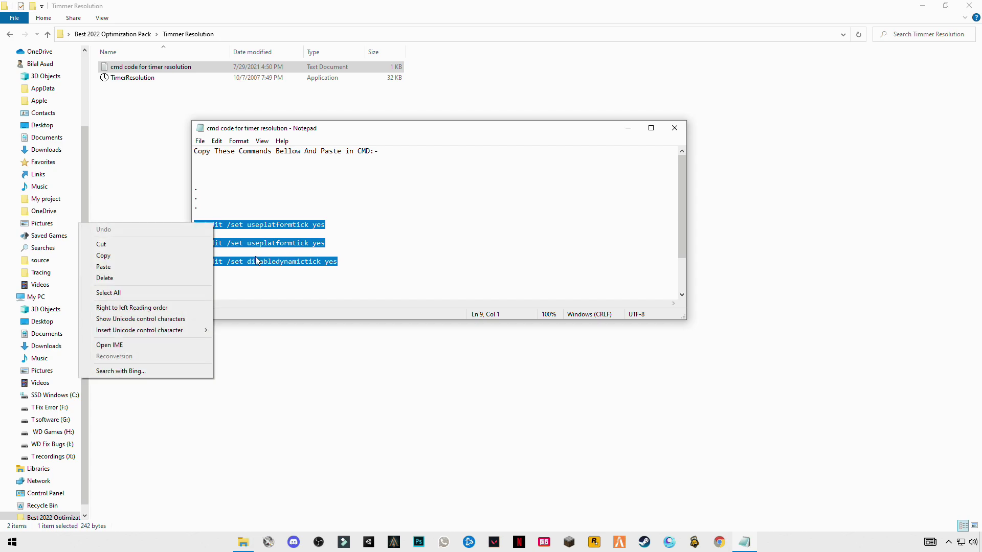
pyautogui.click(104, 257)
# - Launch Command Prompt as administrator from a Start search for cmd, approving UAC
pyautogui.click(11, 542)
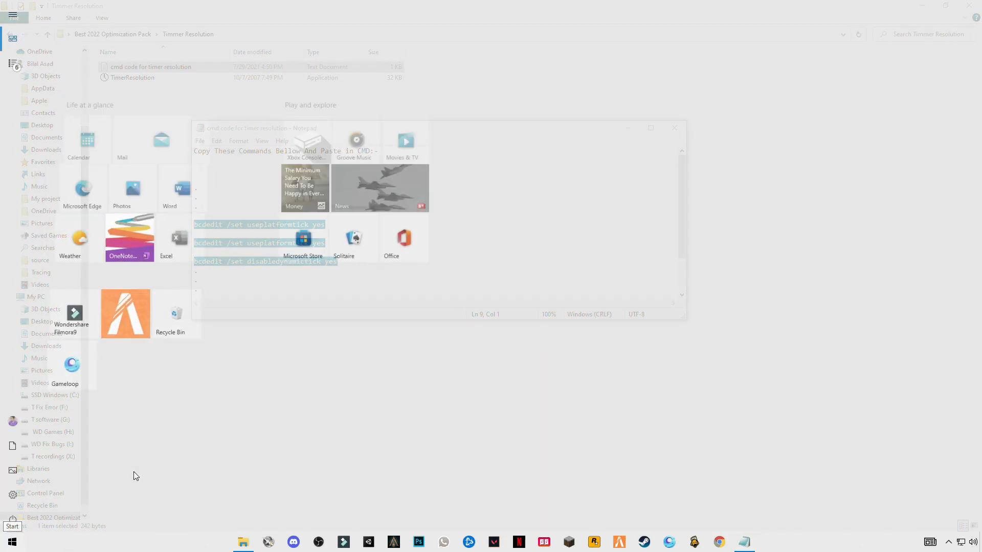
pyautogui.write('cm')
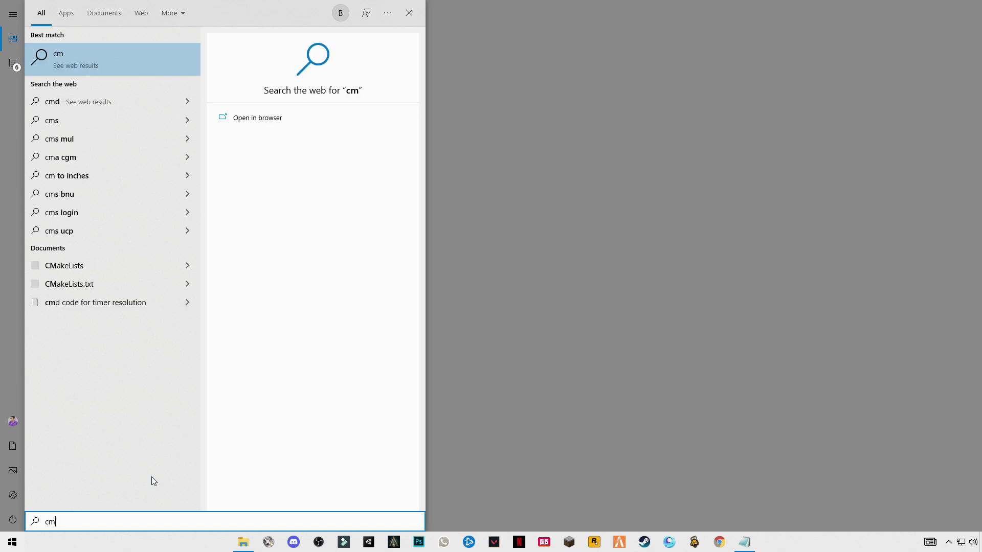
pyautogui.write('d')
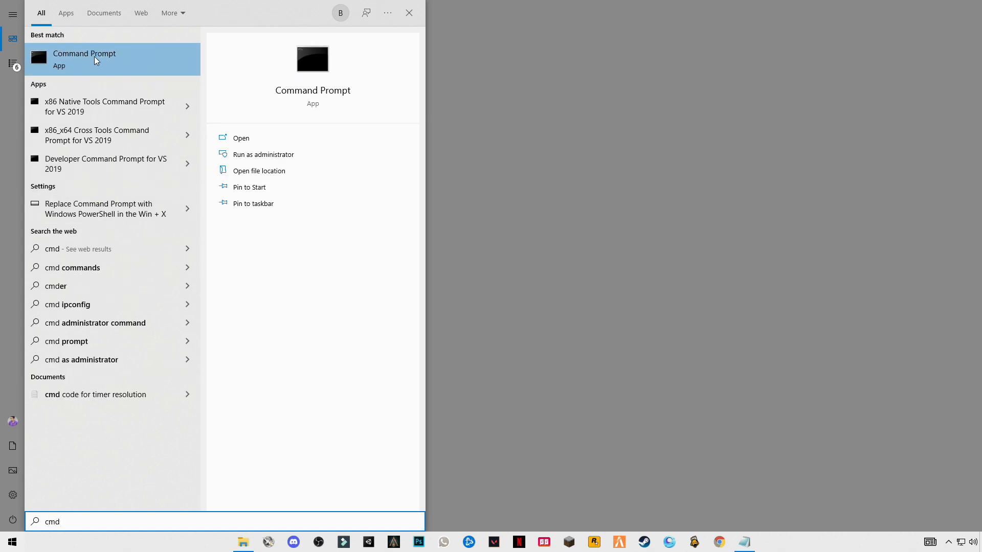
pyautogui.rightClick(95, 59)
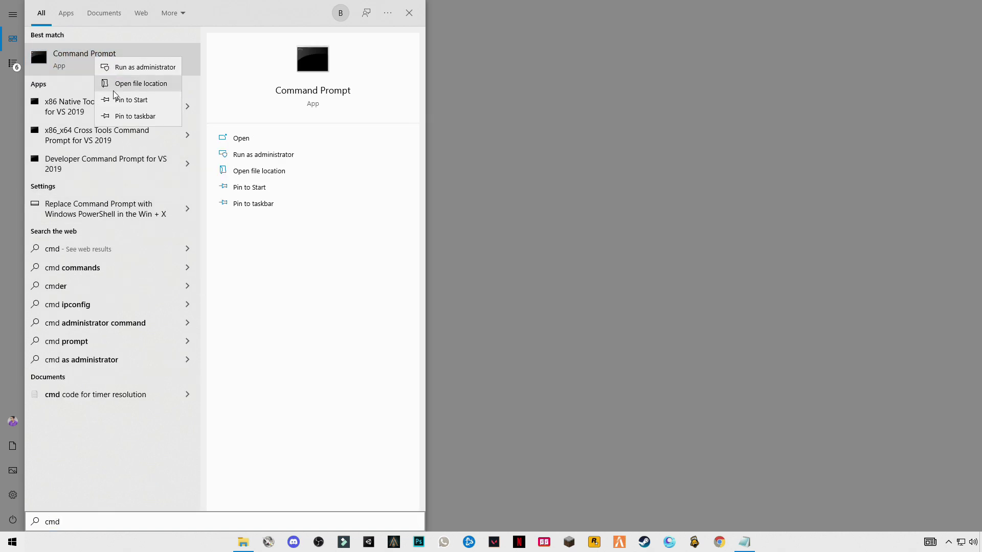
pyautogui.click(160, 72)
pyautogui.click(441, 332)
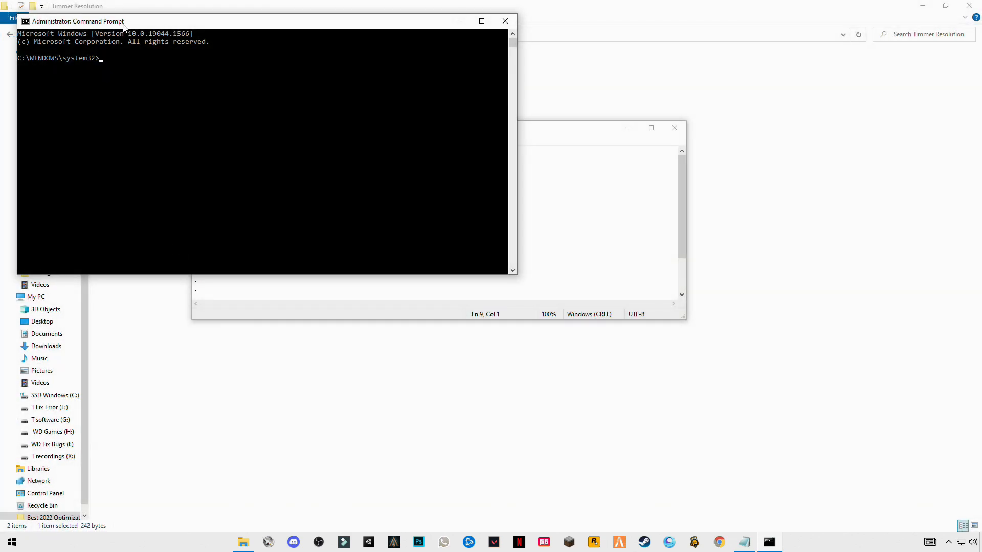
# - Paste and run the three bcdedit commands in the console, then close it
pyautogui.moveTo(146, 22); pyautogui.dragTo(355, 116)
pyautogui.click(320, 152)
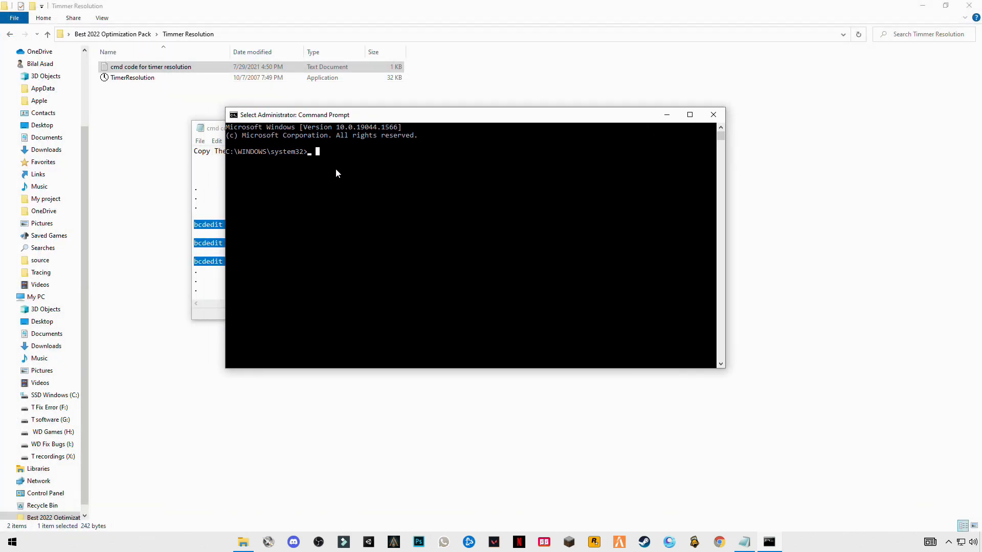
pyautogui.rightClick(335, 168)
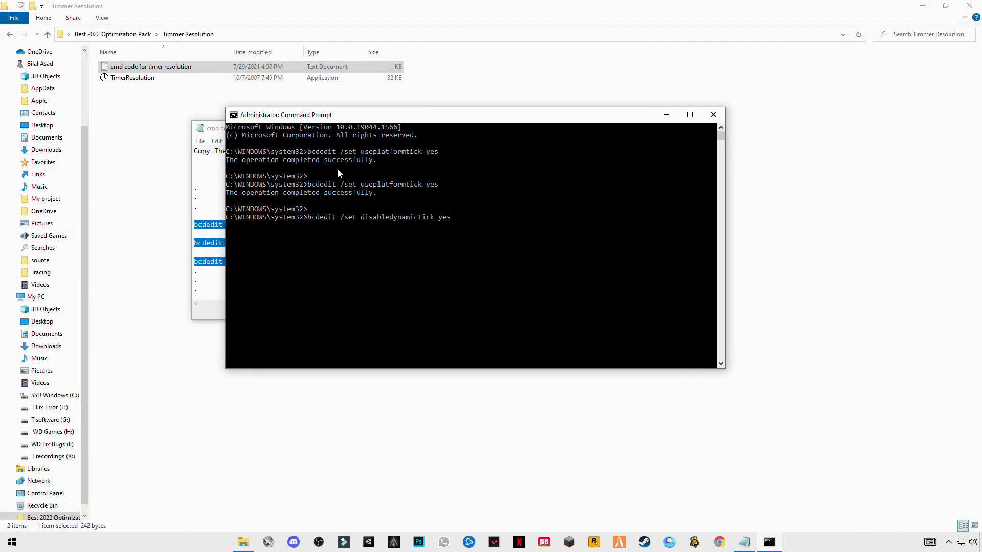
pyautogui.press('Return')
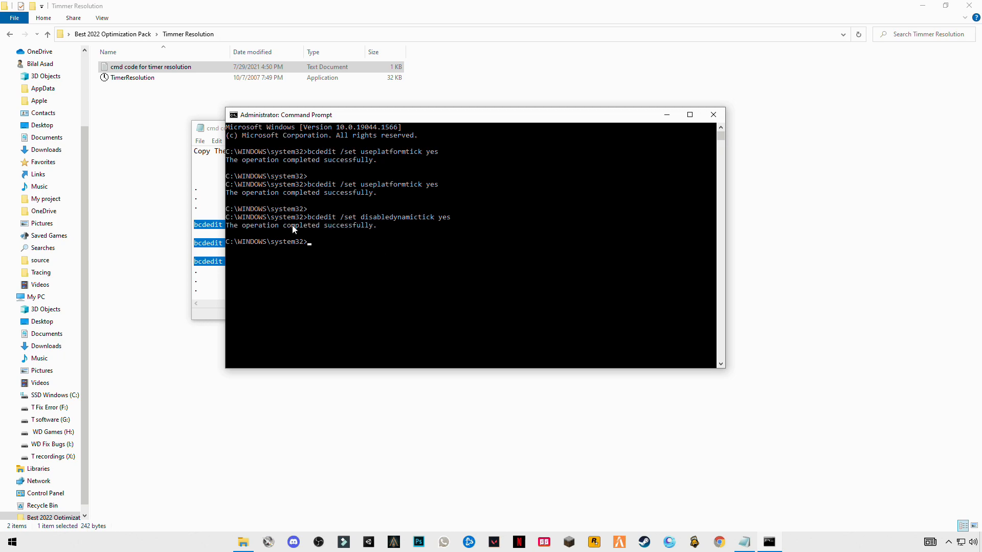
pyautogui.click(714, 115)
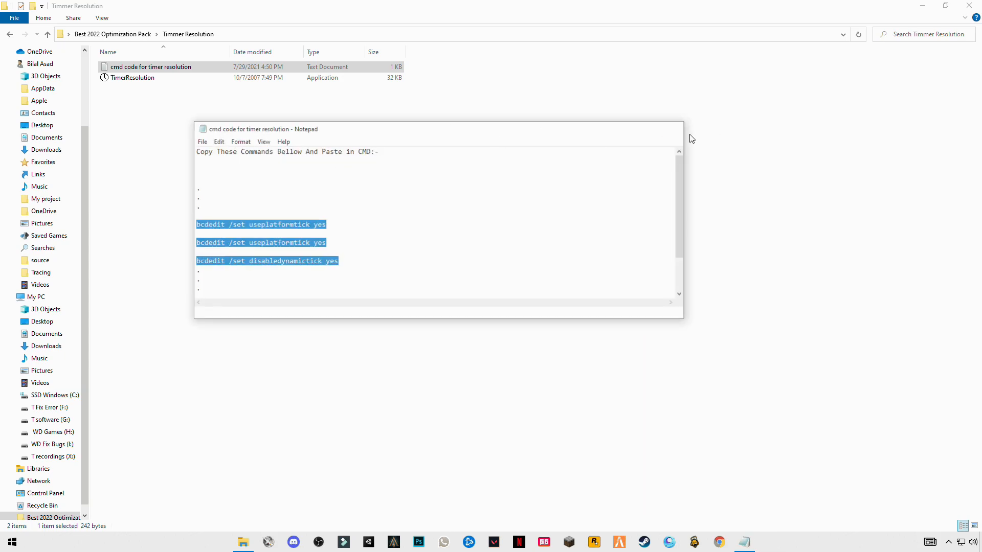
# - Close the notes, launch TimerResolution and set the timer to the 0.500 ms maximum, then minimize it
pyautogui.click(673, 127)
pyautogui.click(327, 137)
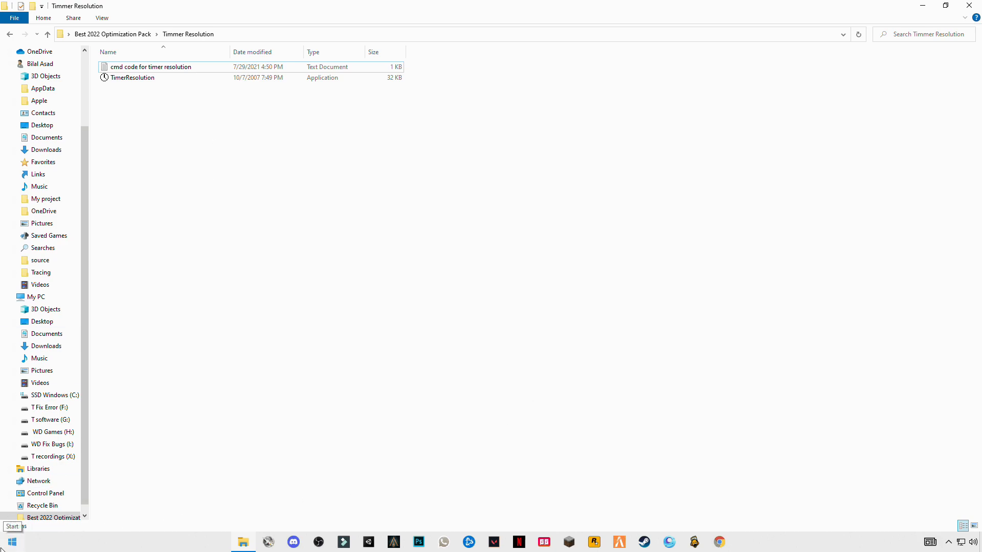
pyautogui.doubleClick(132, 78)
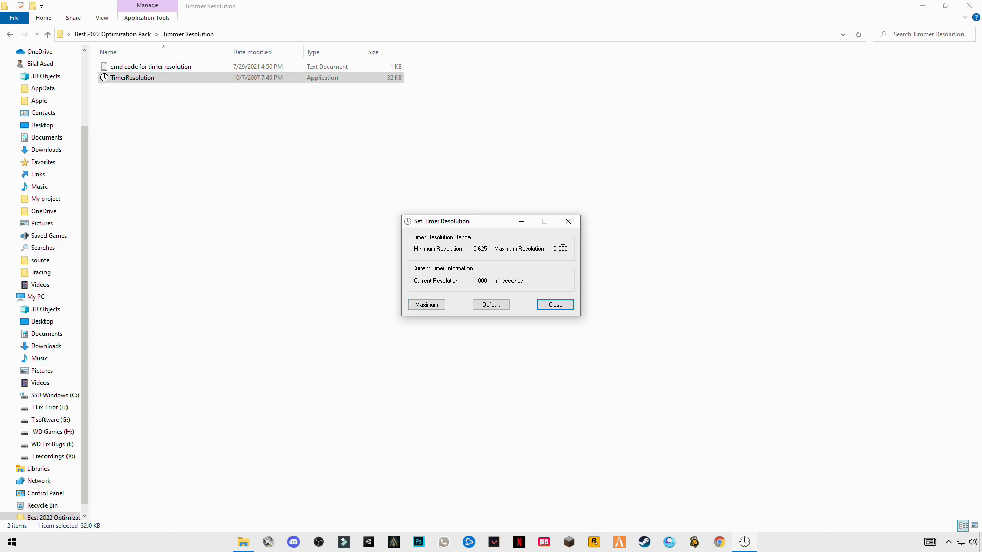
pyautogui.click(441, 305)
pyautogui.moveTo(473, 279); pyautogui.dragTo(489, 281)
pyautogui.click(491, 282)
pyautogui.click(427, 304)
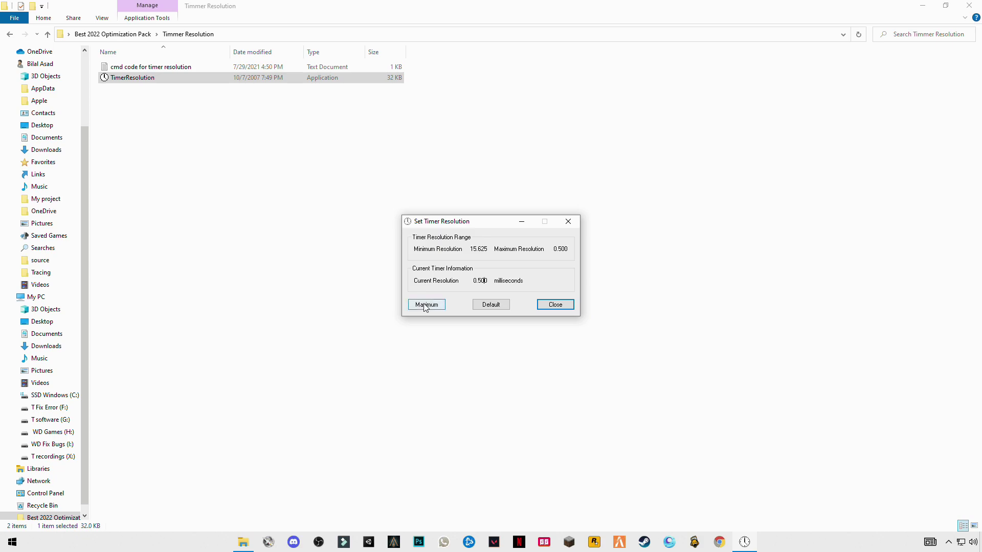
pyautogui.click(523, 223)
# - Rename the shortcut in the pack folder to 'run' and launch it, bringing up Run with %temp%
pyautogui.click(945, 6)
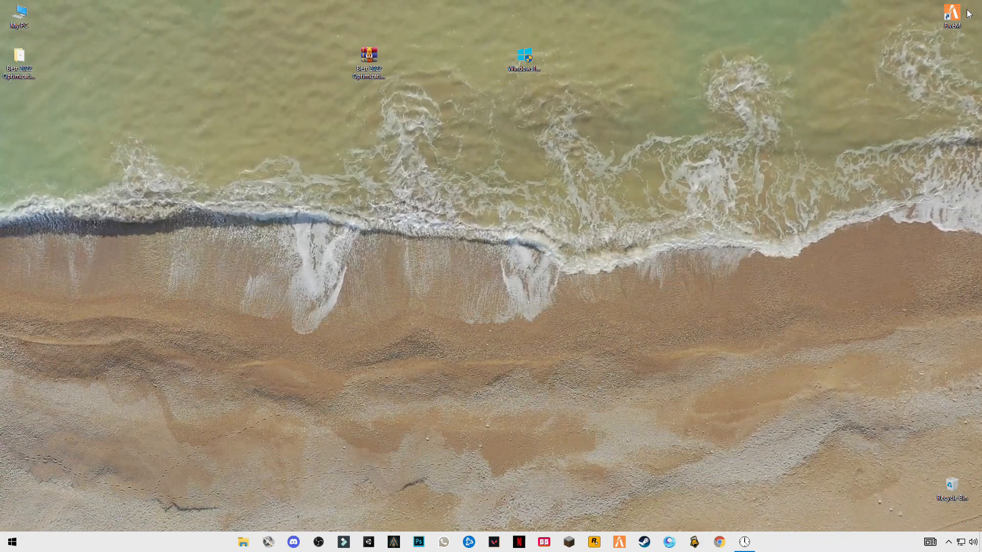
pyautogui.click(21, 63)
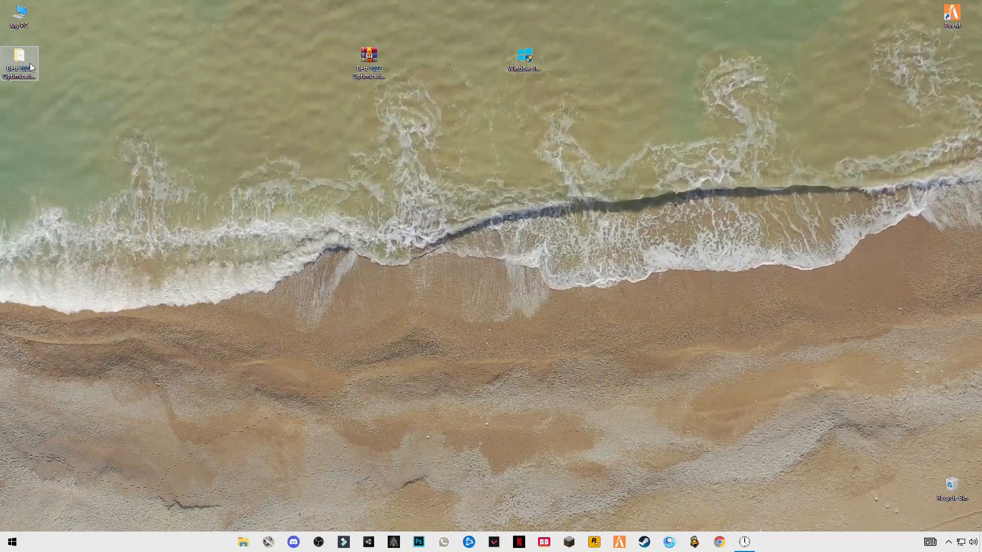
pyautogui.doubleClick(21, 63)
pyautogui.click(130, 88)
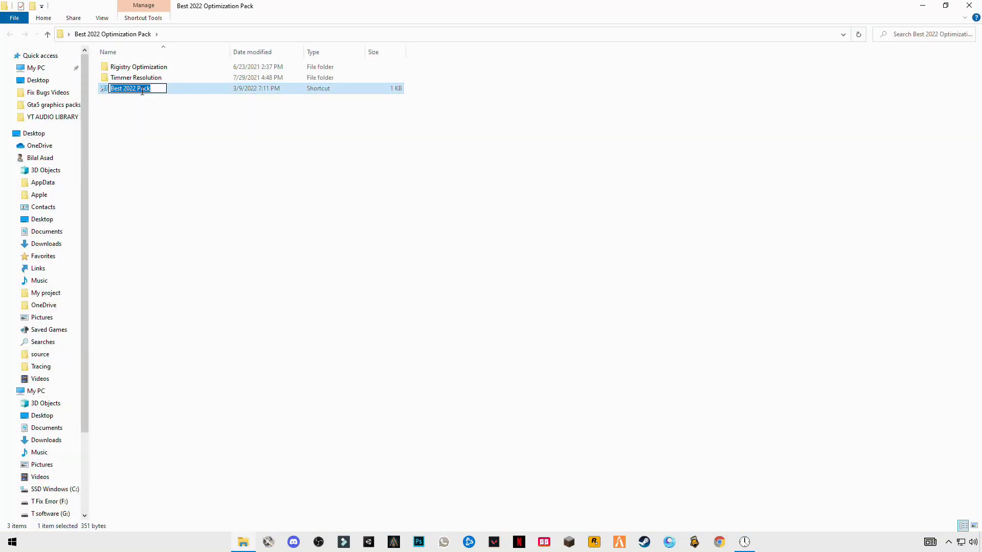
pyautogui.press('BackSpace')
pyautogui.write('run')
pyautogui.press('Return')
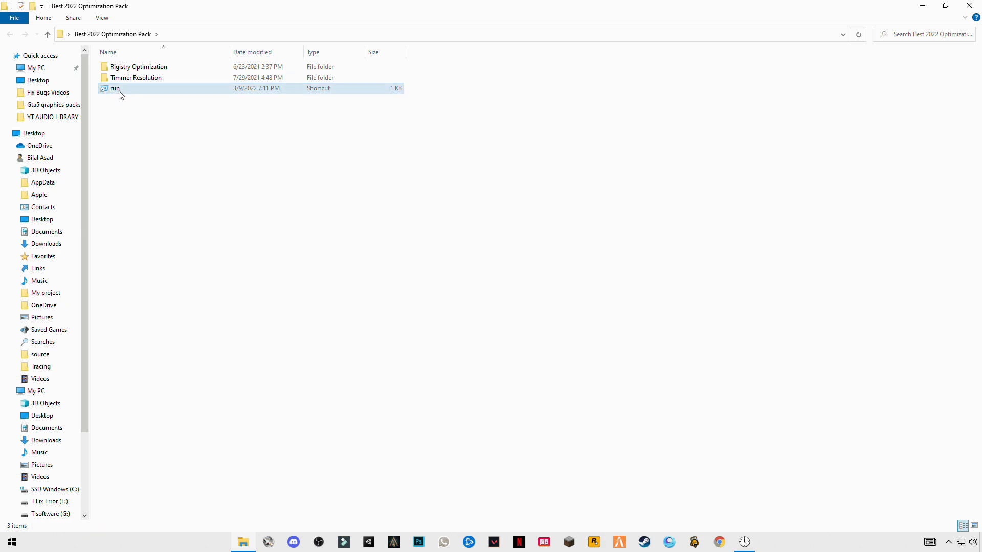
pyautogui.doubleClick(116, 89)
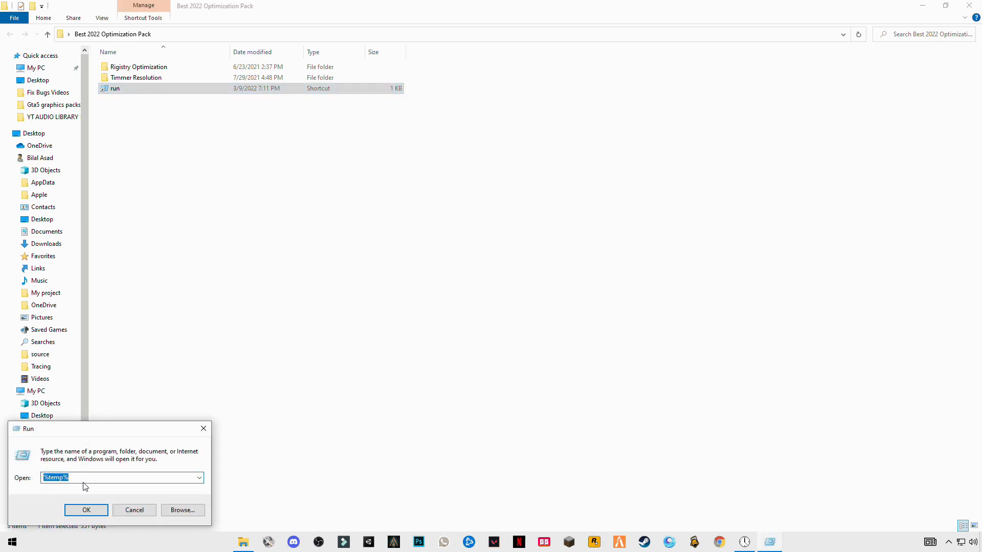
# - Delete everything in the user Temp folder, skipping in-use files, and close the window
pyautogui.click(44, 477)
pyautogui.click(86, 510)
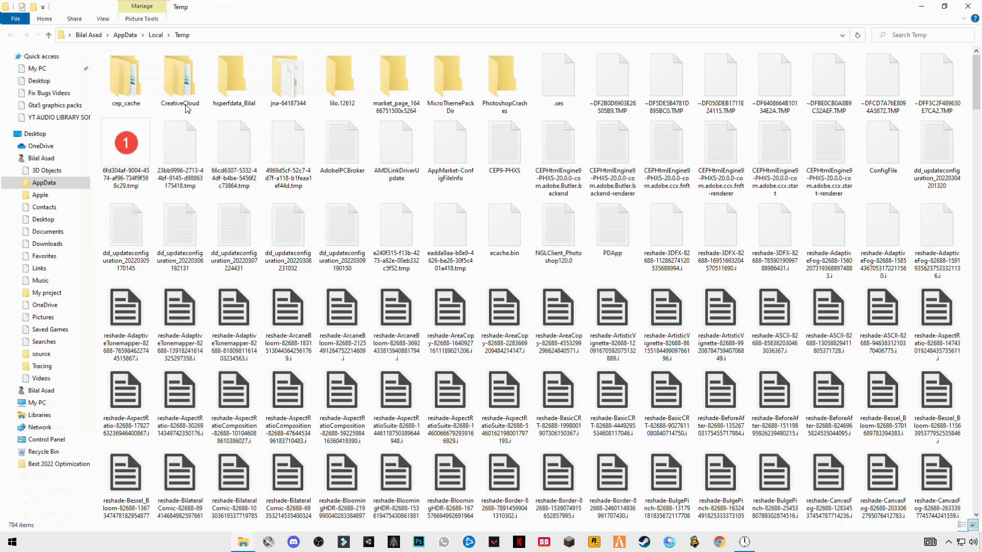
pyautogui.hotkey('ctrl', 'a')
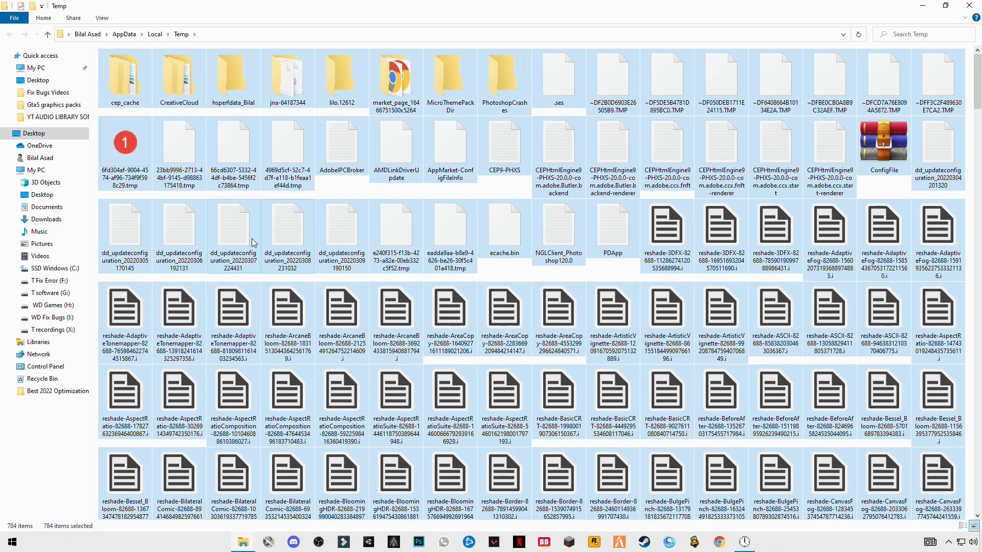
pyautogui.rightClick(254, 241)
pyautogui.click(123, 382)
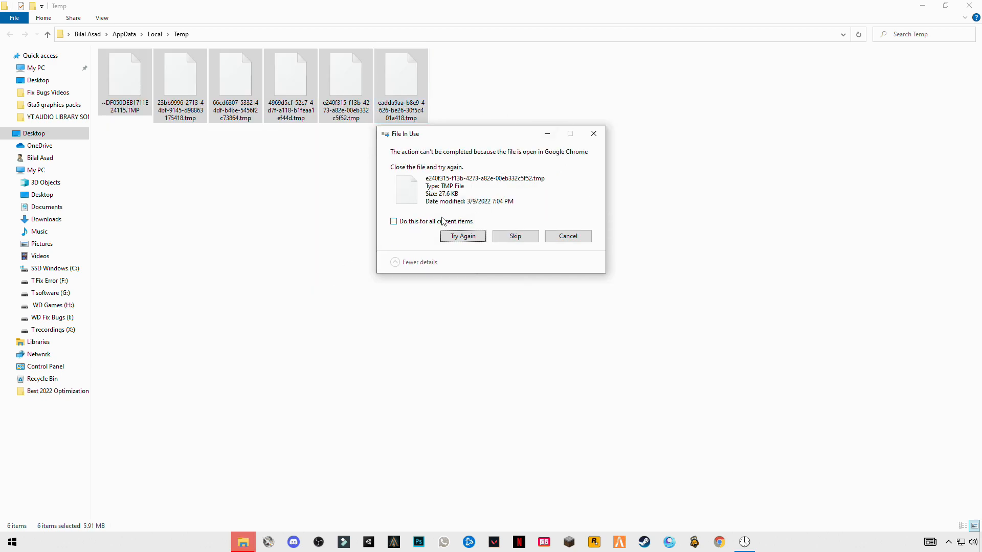
pyautogui.click(414, 225)
pyautogui.click(593, 134)
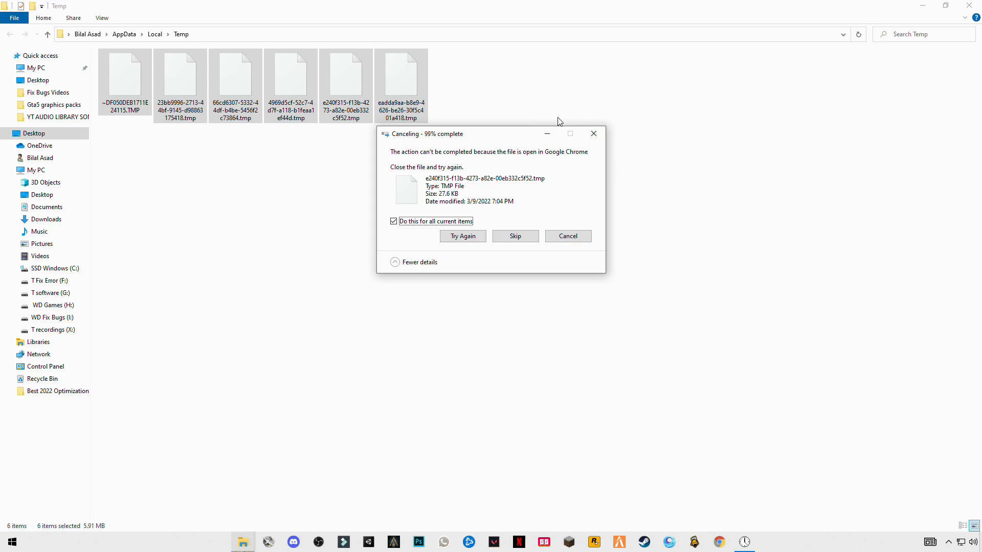
pyautogui.click(969, 5)
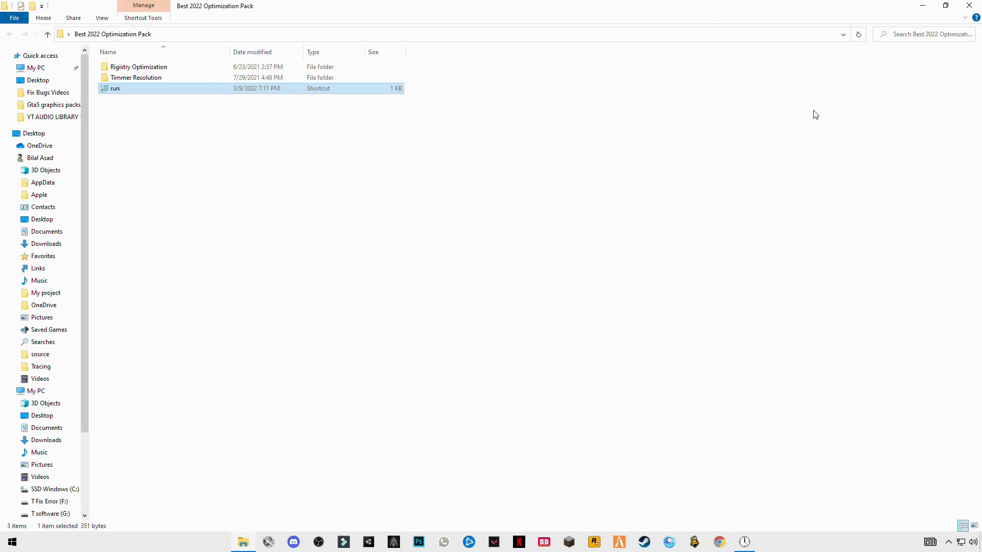
# - Use the run shortcut with the path changed from %temp% to temp to open C:\Windows\Temp
pyautogui.click(113, 89)
pyautogui.doubleClick(113, 88)
pyautogui.click(90, 478)
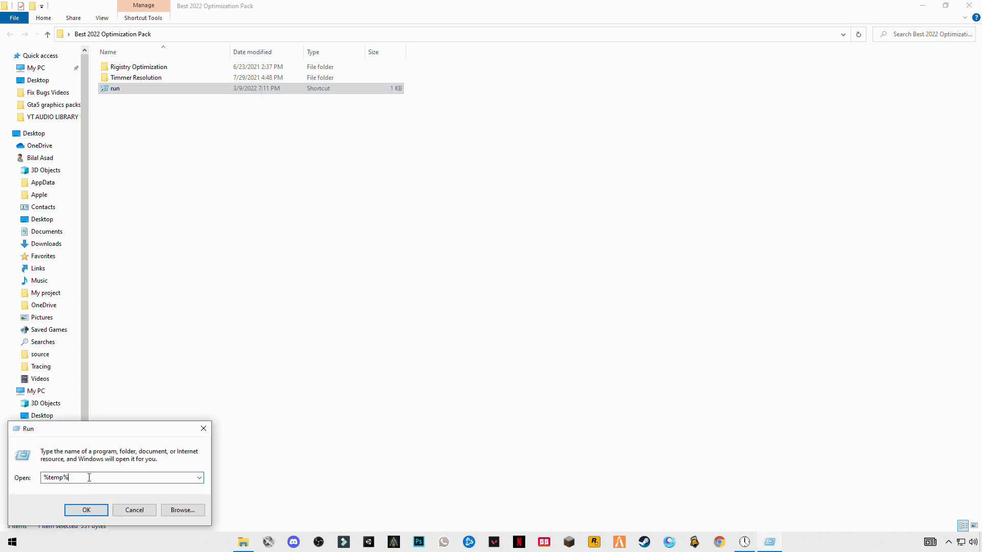
pyautogui.press('BackSpace')
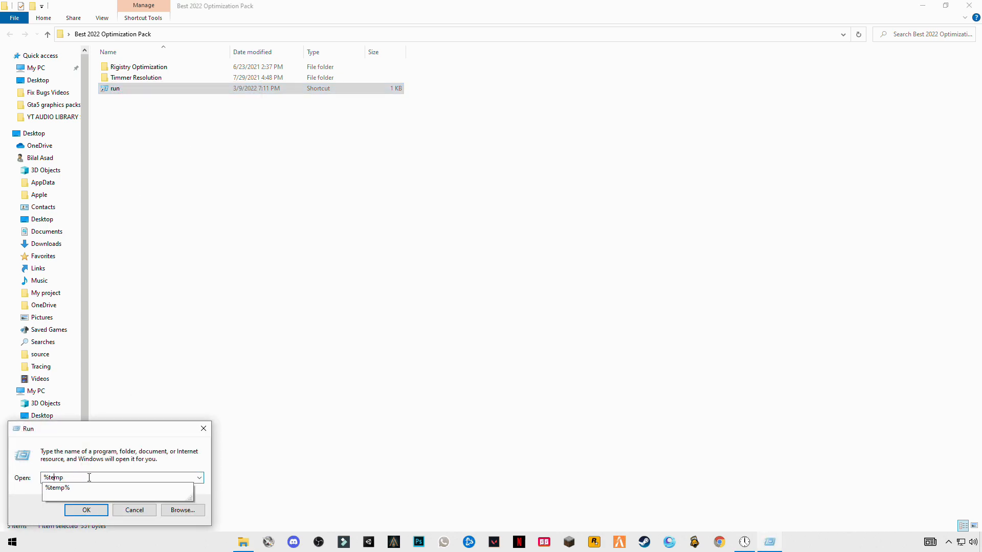
pyautogui.press('BackSpace')
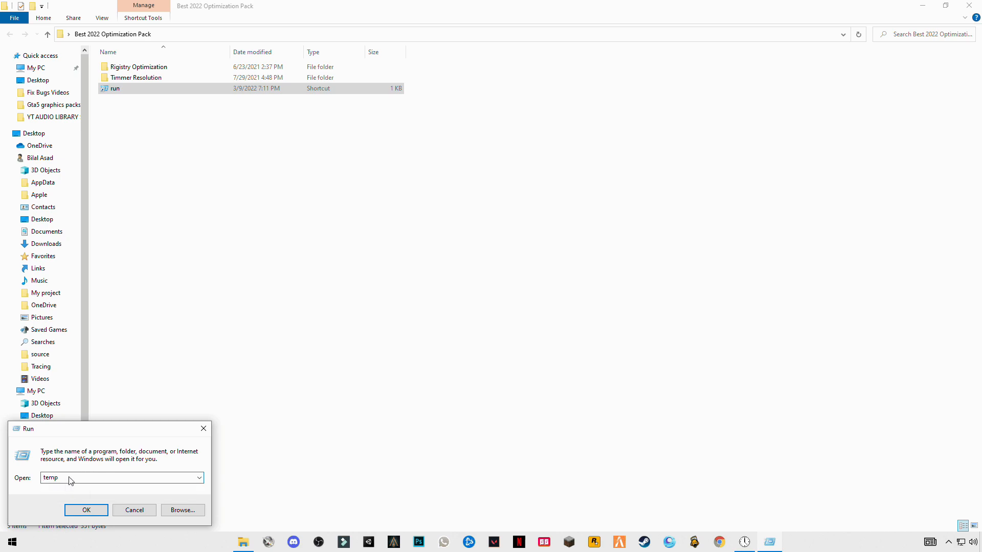
pyautogui.click(86, 510)
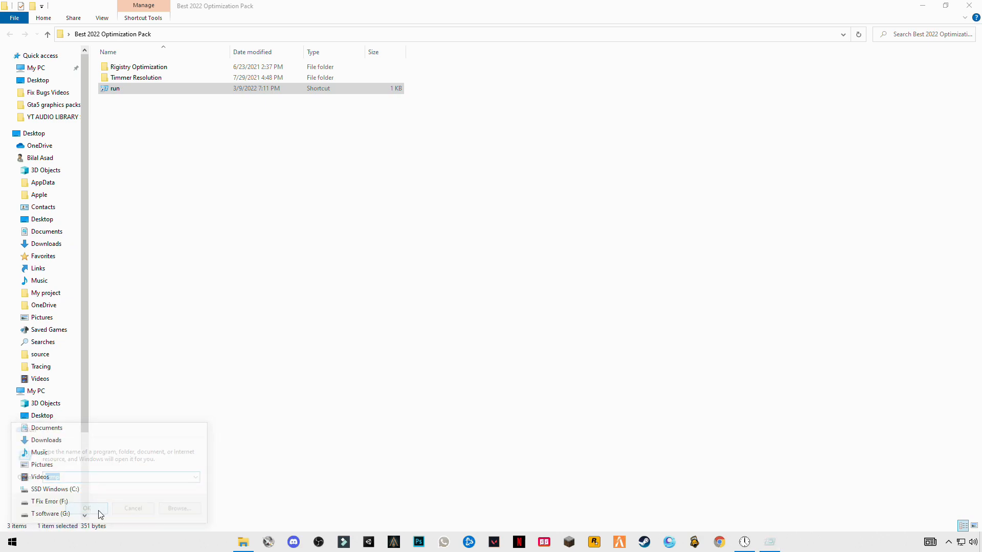
# - Delete all Windows Temp files, continuing on admin prompts and skipping the two in-use files
pyautogui.hotkey('ctrl', 'a')
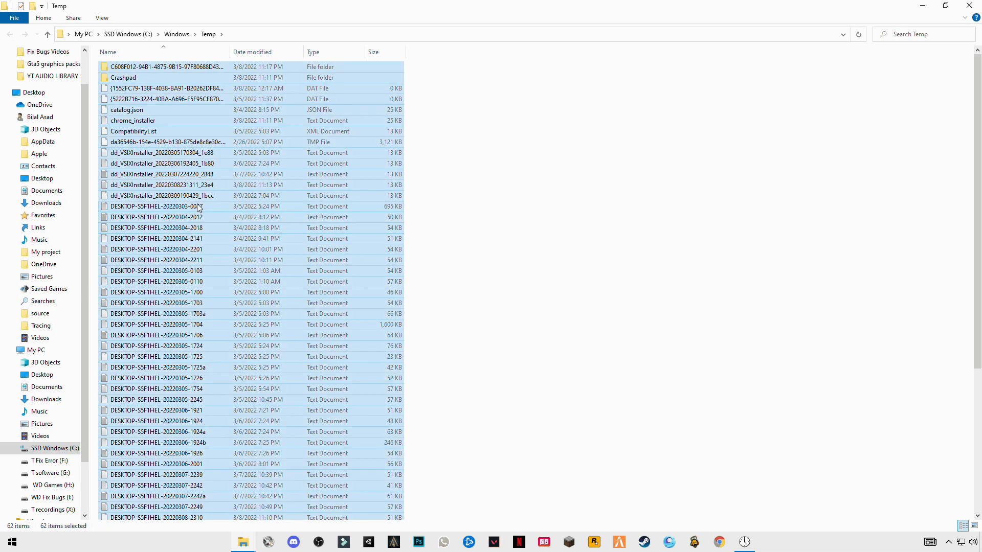
pyautogui.rightClick(198, 207)
pyautogui.click(100, 332)
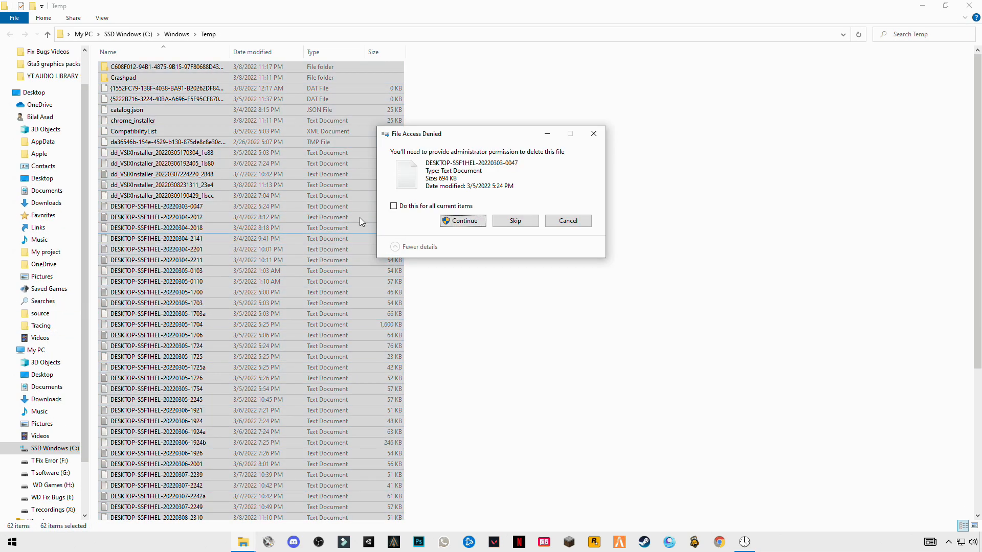
pyautogui.click(463, 221)
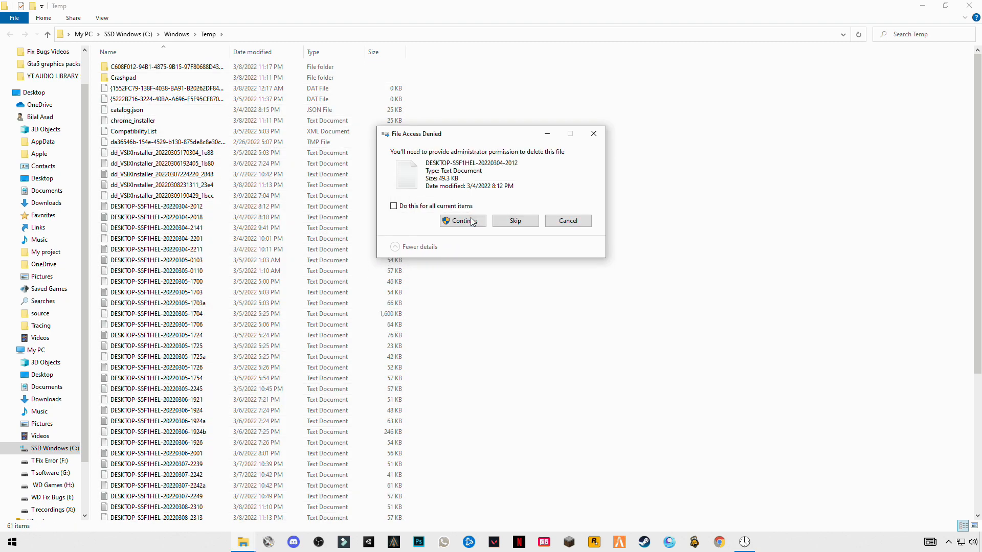
pyautogui.click(464, 222)
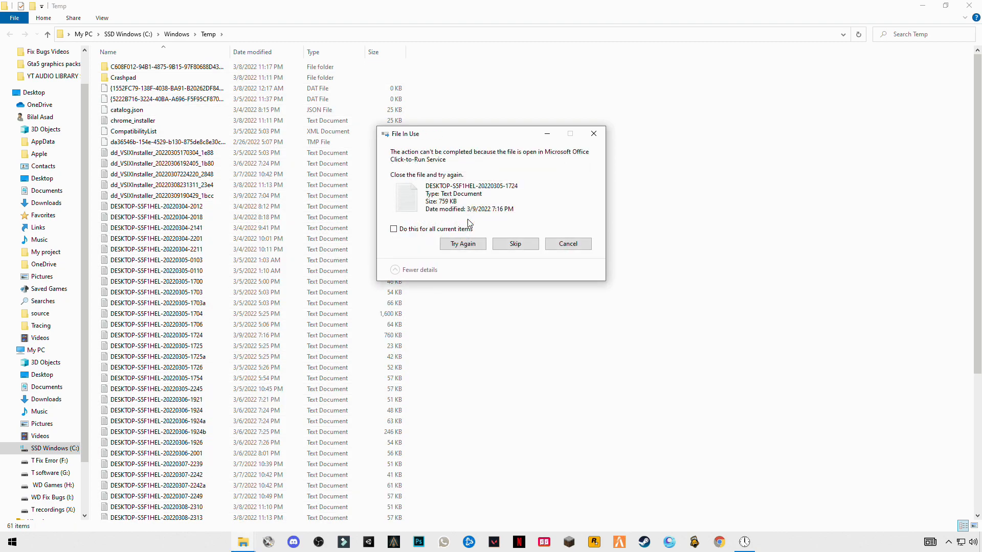
pyautogui.click(520, 246)
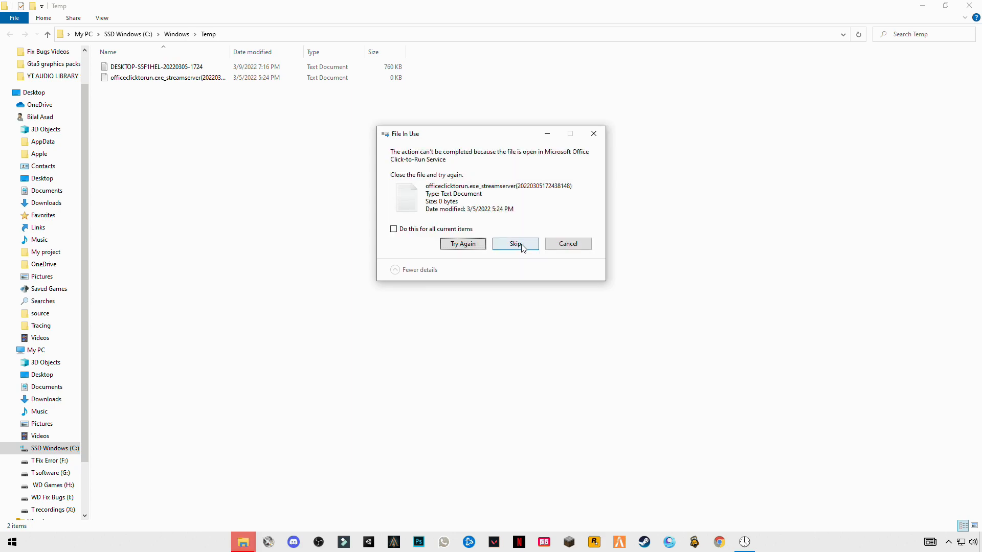
pyautogui.click(522, 248)
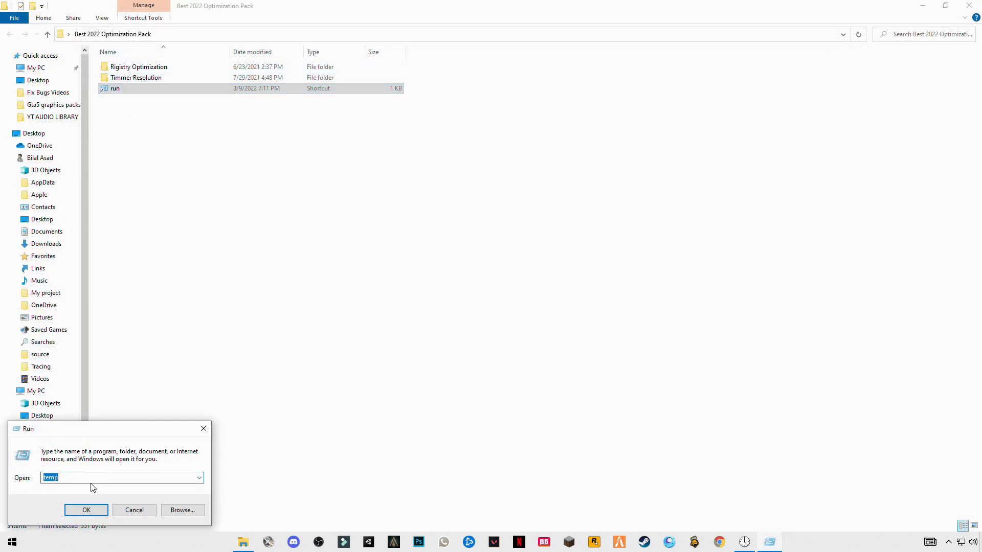
pyautogui.write('prefe')
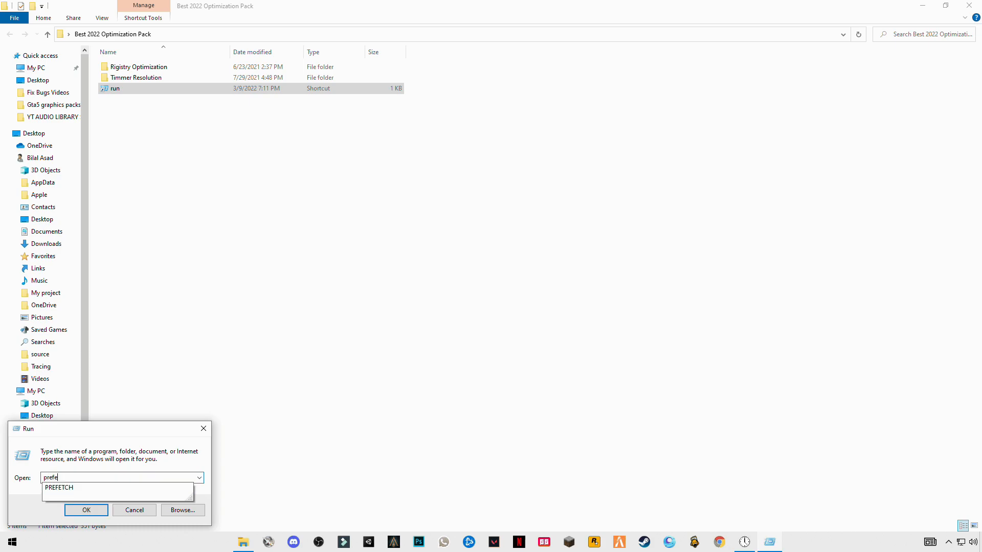
# - Open Prefetch, delete all its files except the SysMain-held one, and close both Explorer windows
pyautogui.press('Return')
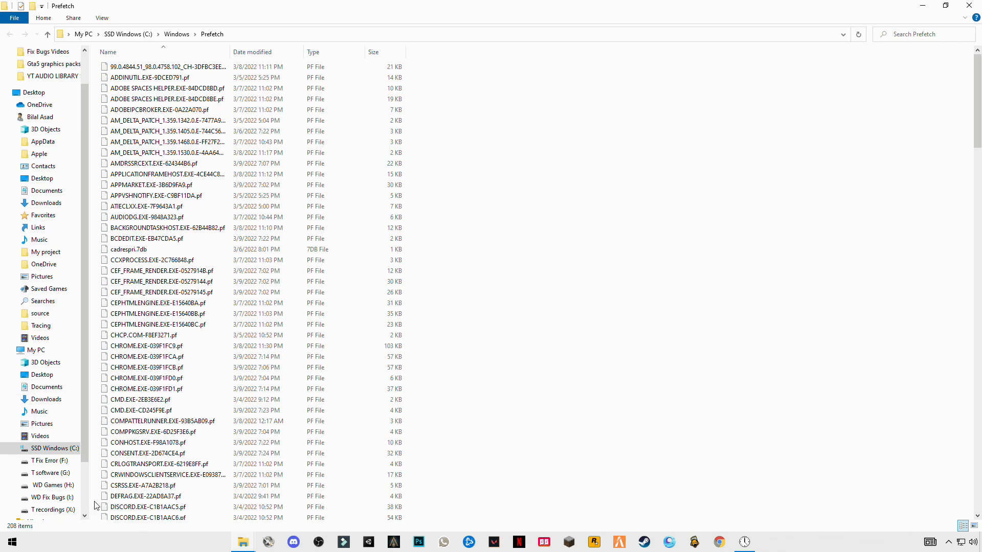
pyautogui.hotkey('ctrl', 'a')
pyautogui.rightClick(185, 205)
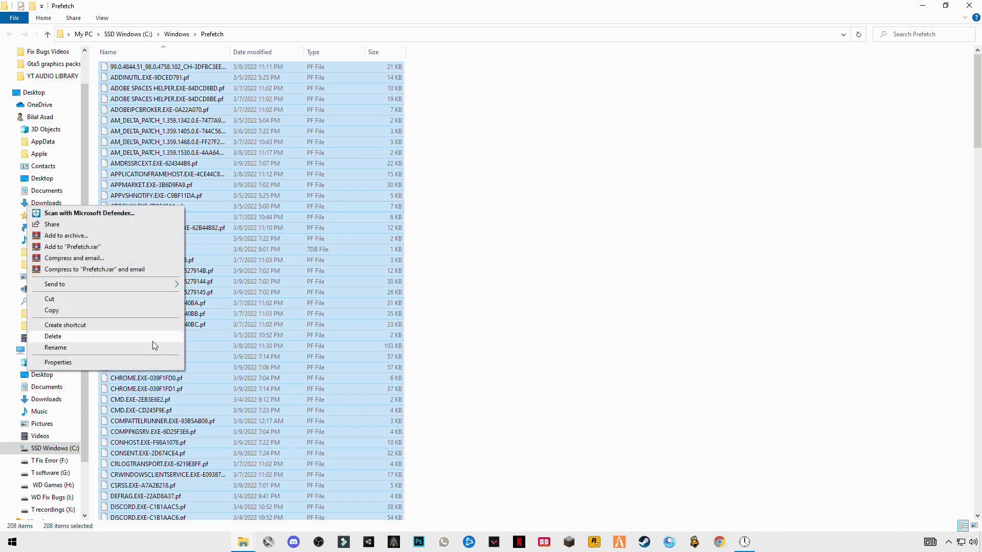
pyautogui.click(112, 338)
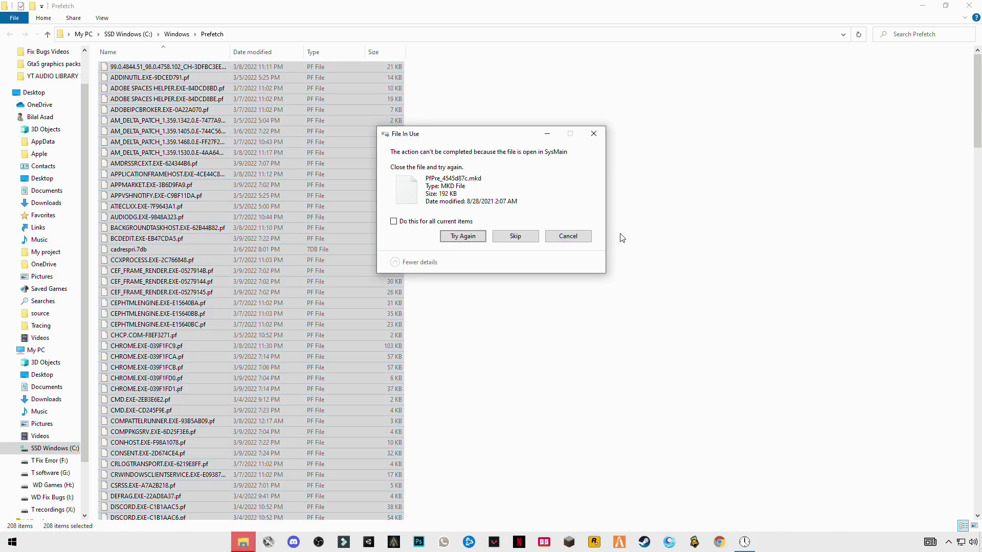
pyautogui.click(510, 236)
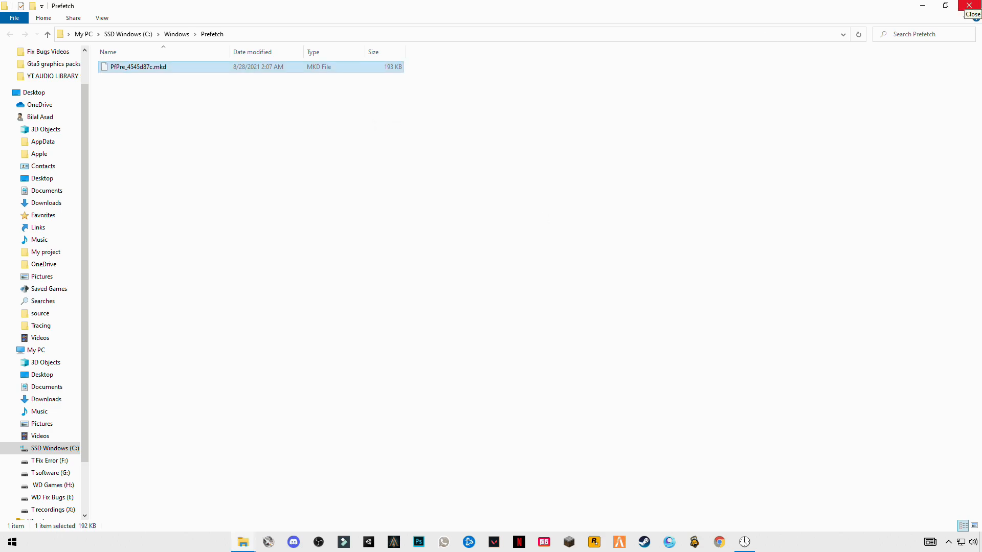
pyautogui.click(971, 6)
pyautogui.click(970, 6)
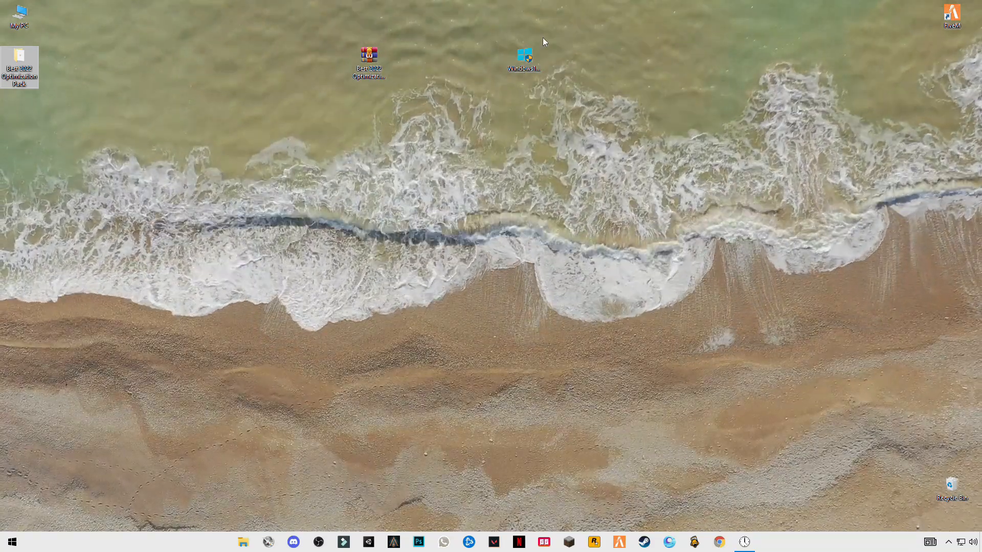
# - Run the Windows 10 Update Assistant as administrator, confirm the latest version, and exit it
pyautogui.moveTo(555, 30); pyautogui.dragTo(464, 103)
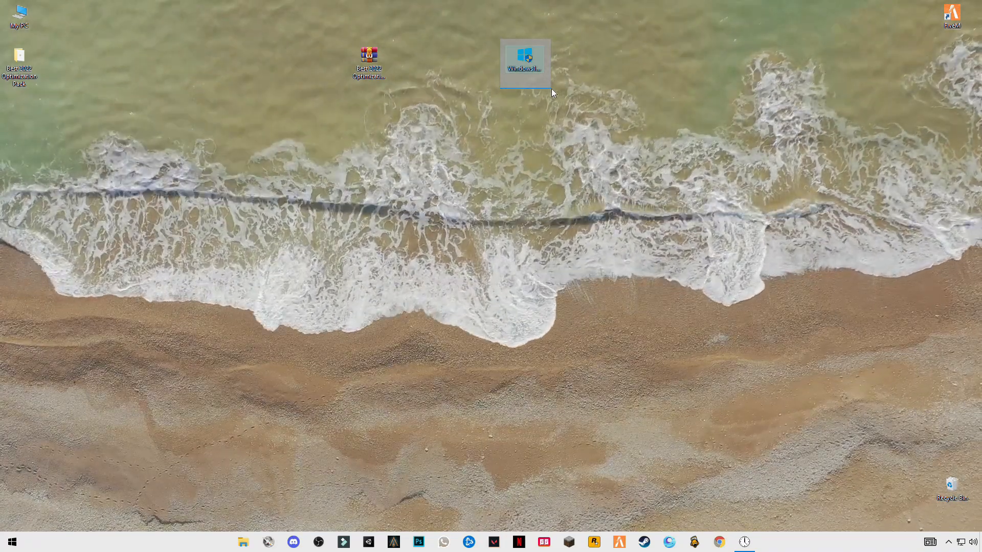
pyautogui.doubleClick(532, 61)
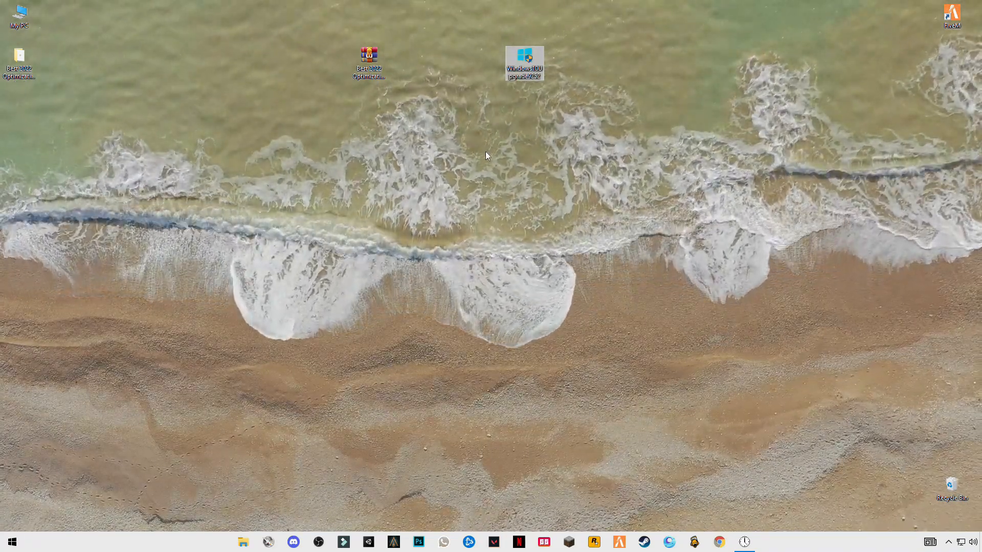
pyautogui.click(438, 339)
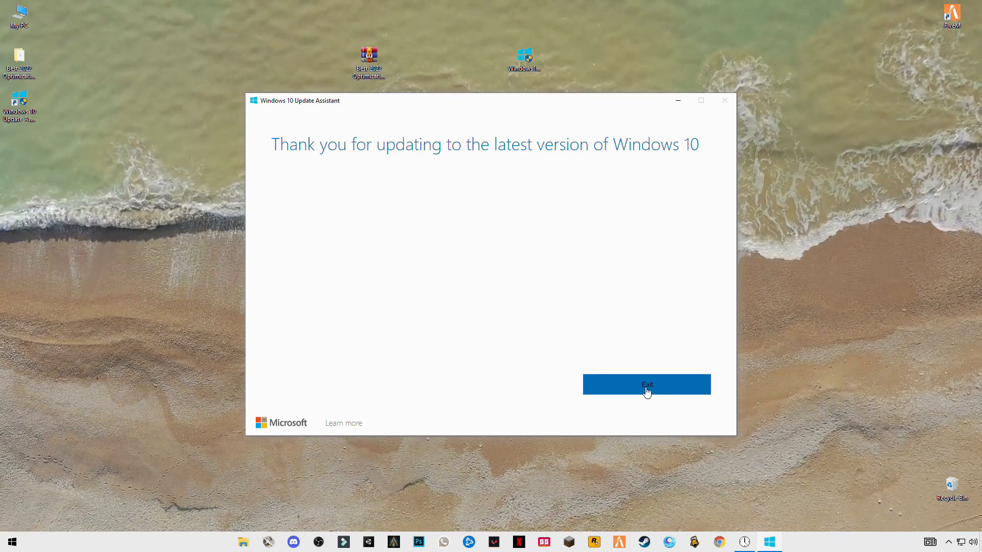
pyautogui.click(647, 383)
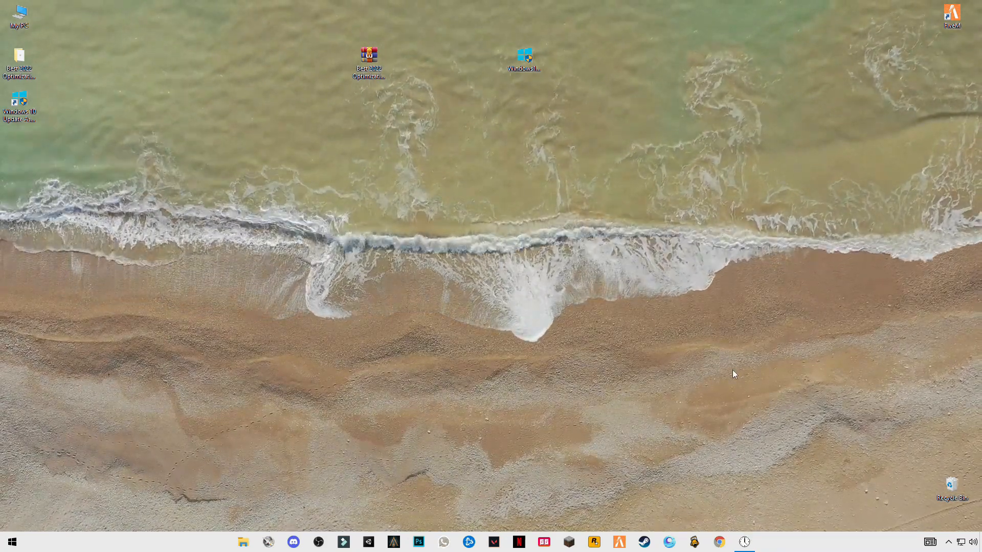
# - Restore TimerResolution, verify current resolution matches the 0.500 ms maximum, and minimise it
pyautogui.click(744, 541)
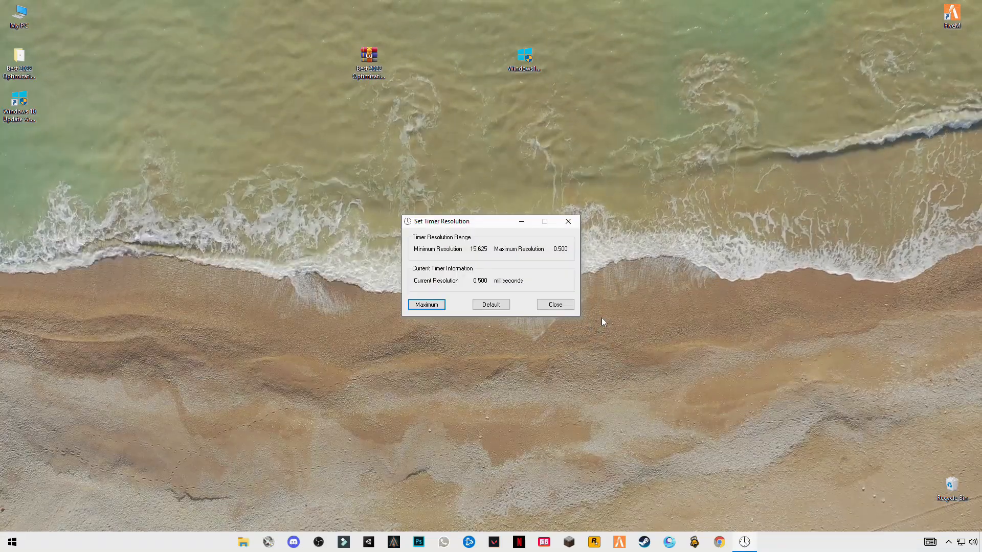
pyautogui.moveTo(493, 223); pyautogui.dragTo(550, 215)
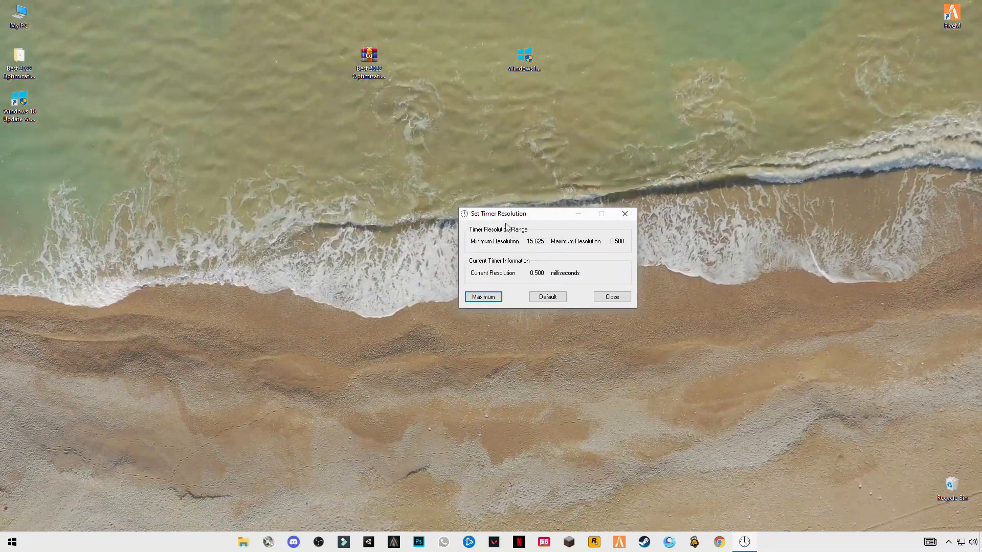
pyautogui.click(579, 216)
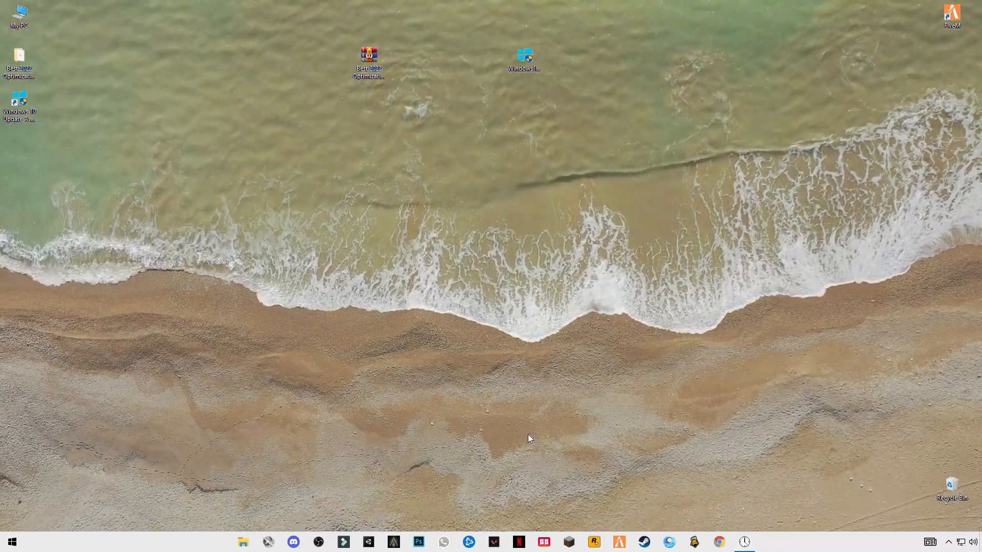